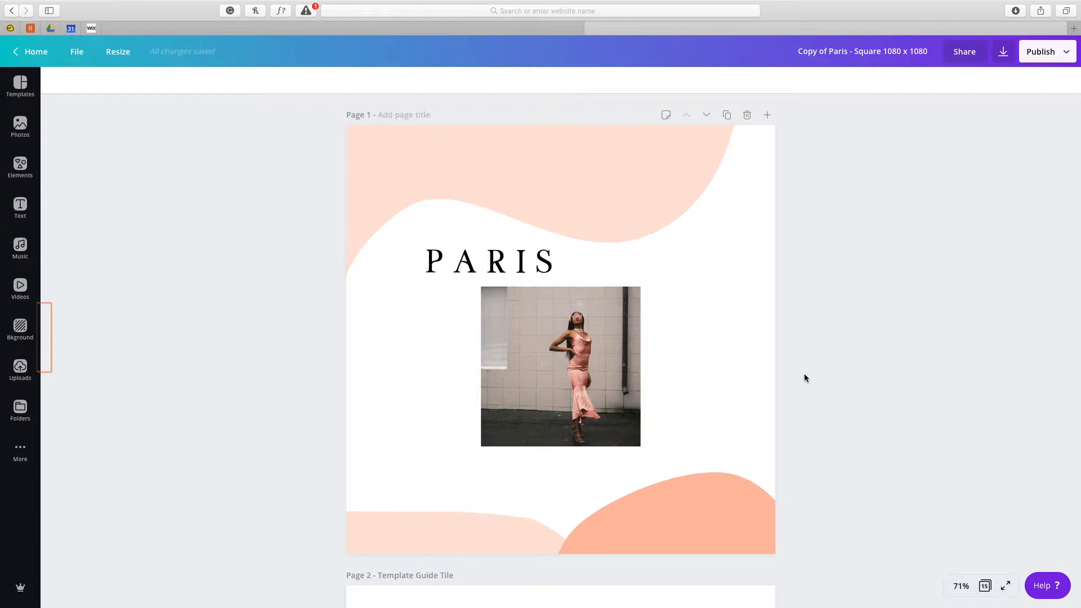
# - Duplicate the Post Style 1 page on page 3 of the Paris template
pyautogui.scroll(-14, 805, 374)
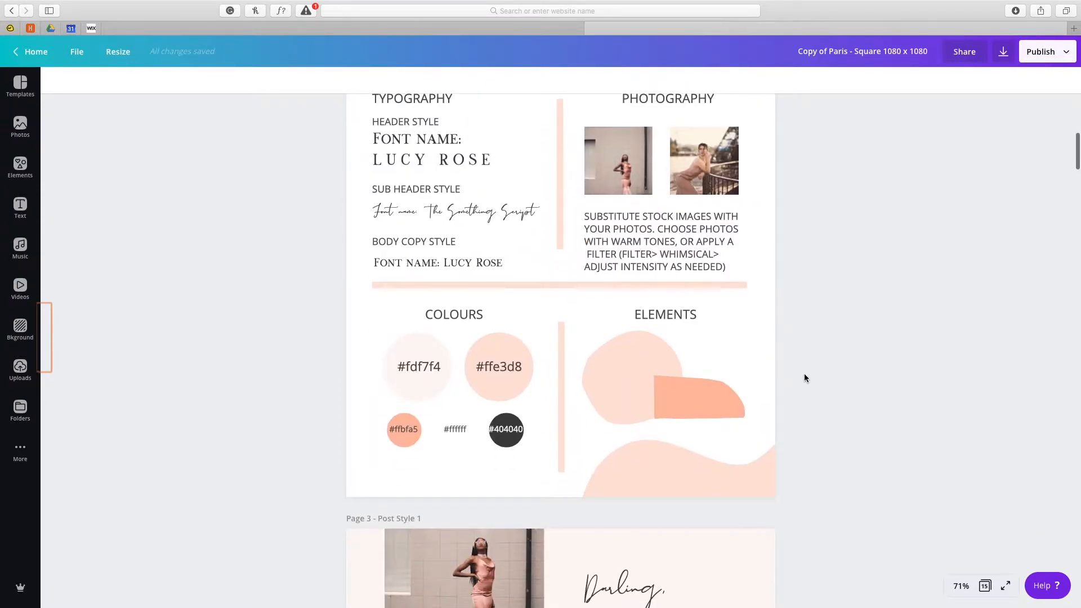
pyautogui.scroll(-8, 804, 373)
pyautogui.scroll(5, 804, 373)
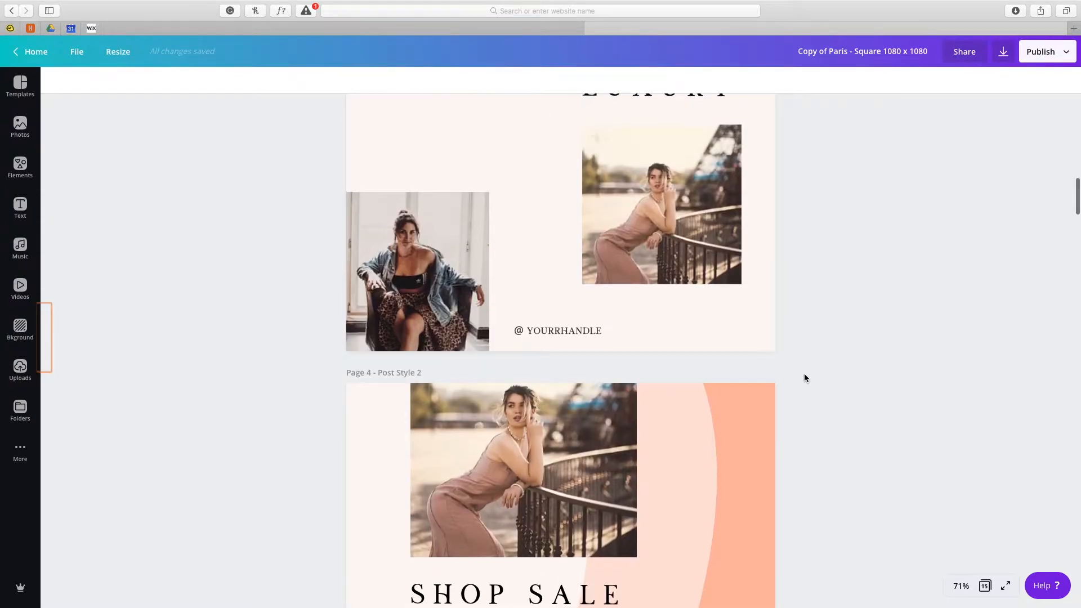
pyautogui.scroll(3, 804, 373)
pyautogui.scroll(-2, 804, 373)
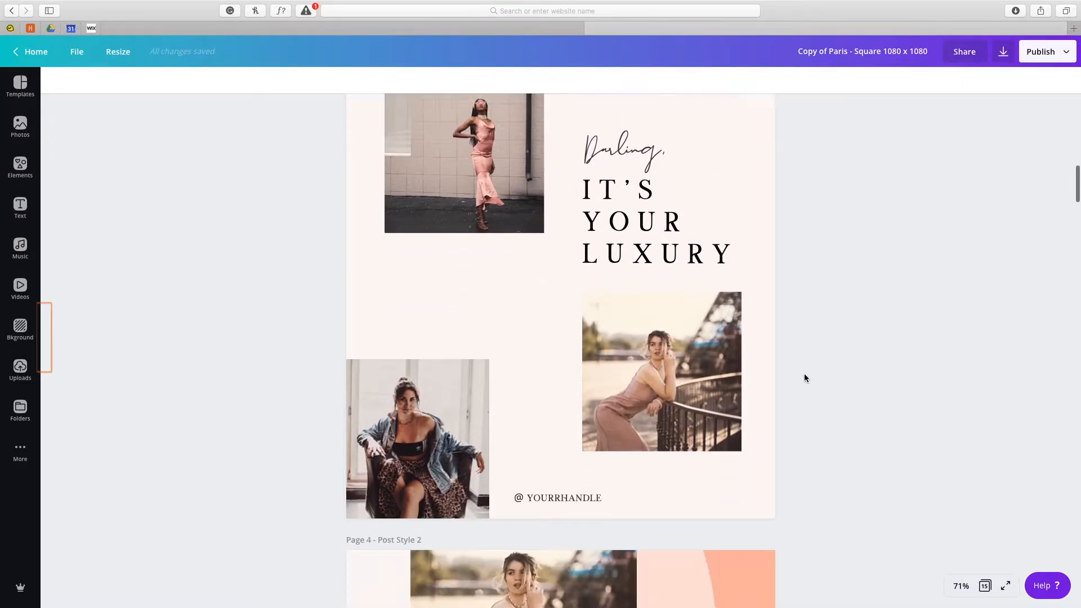
pyautogui.scroll(1, 804, 374)
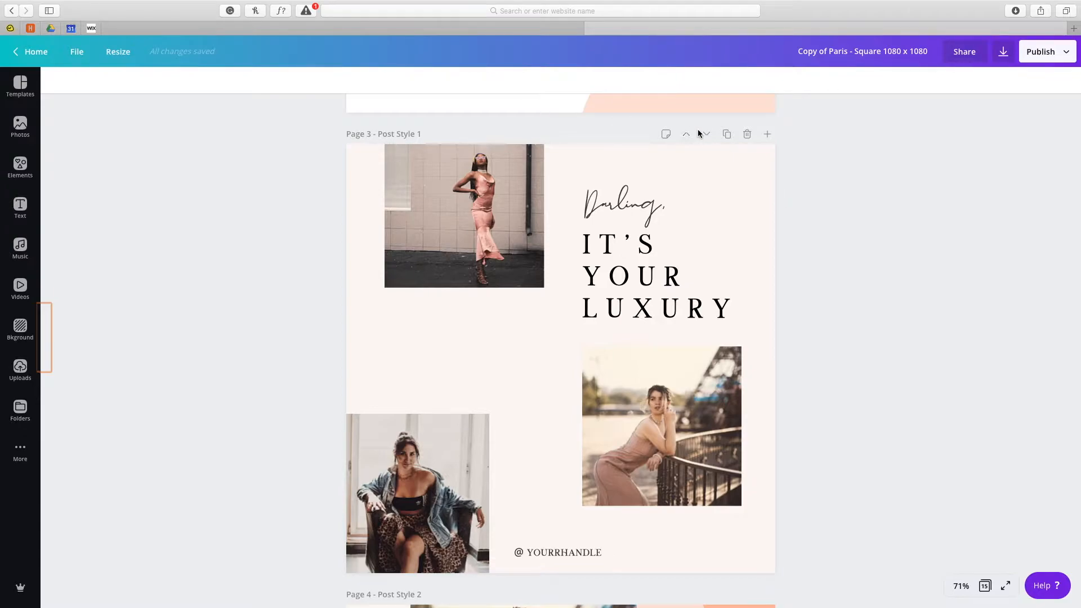
pyautogui.click(727, 135)
# - Examine the Template Guide Tile's typography, photography, colour and element guidelines against the Post Style 1 page
pyautogui.scroll(5, 812, 330)
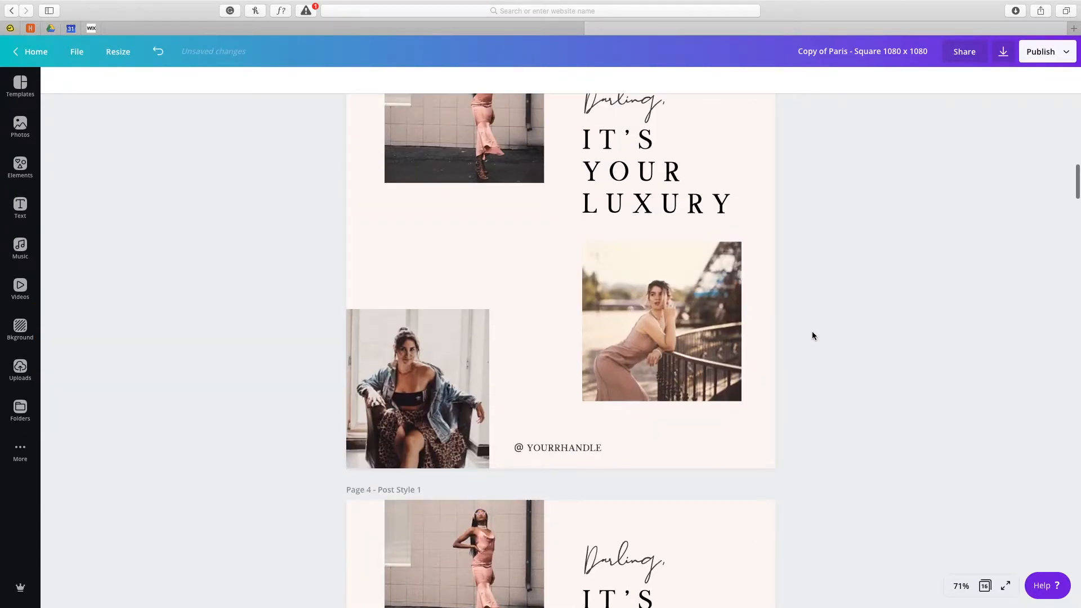
pyautogui.scroll(2, 812, 336)
pyautogui.scroll(10, 811, 335)
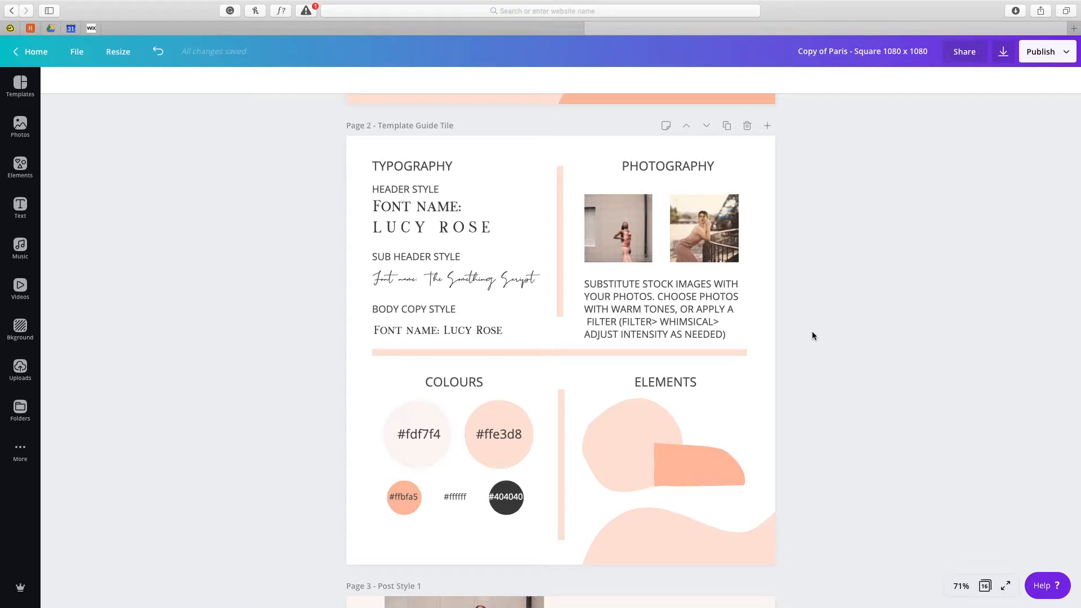
pyautogui.scroll(-5, 684, 389)
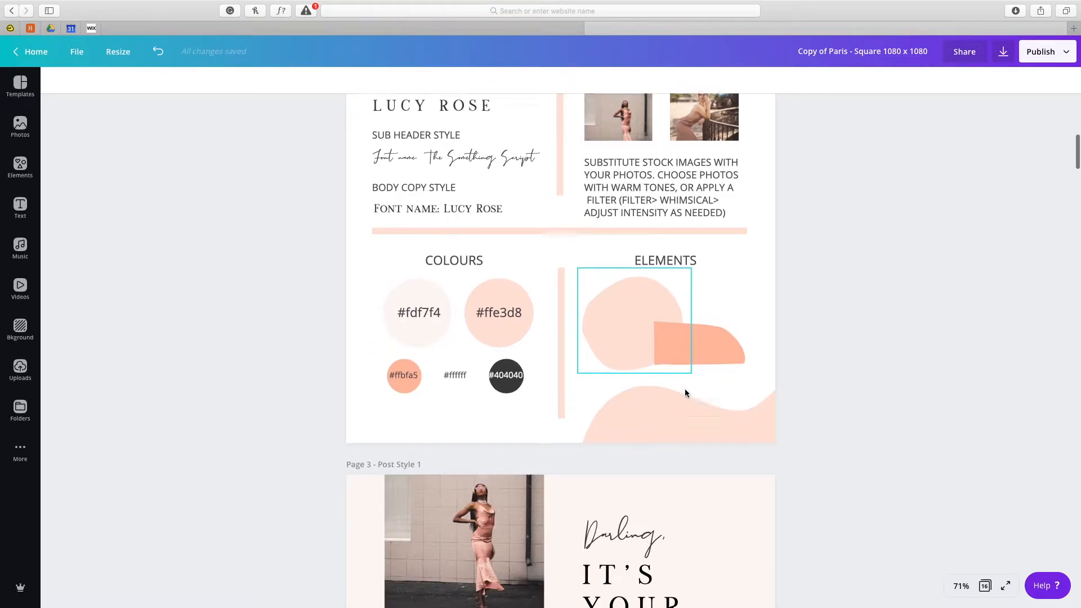
pyautogui.scroll(-5, 684, 393)
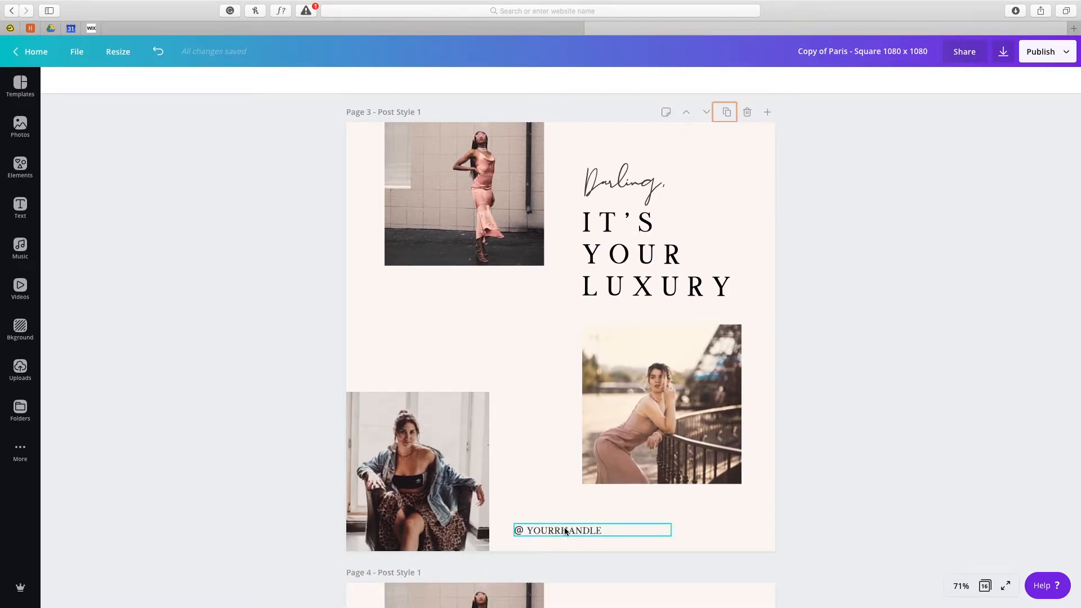
pyautogui.scroll(6, 629, 453)
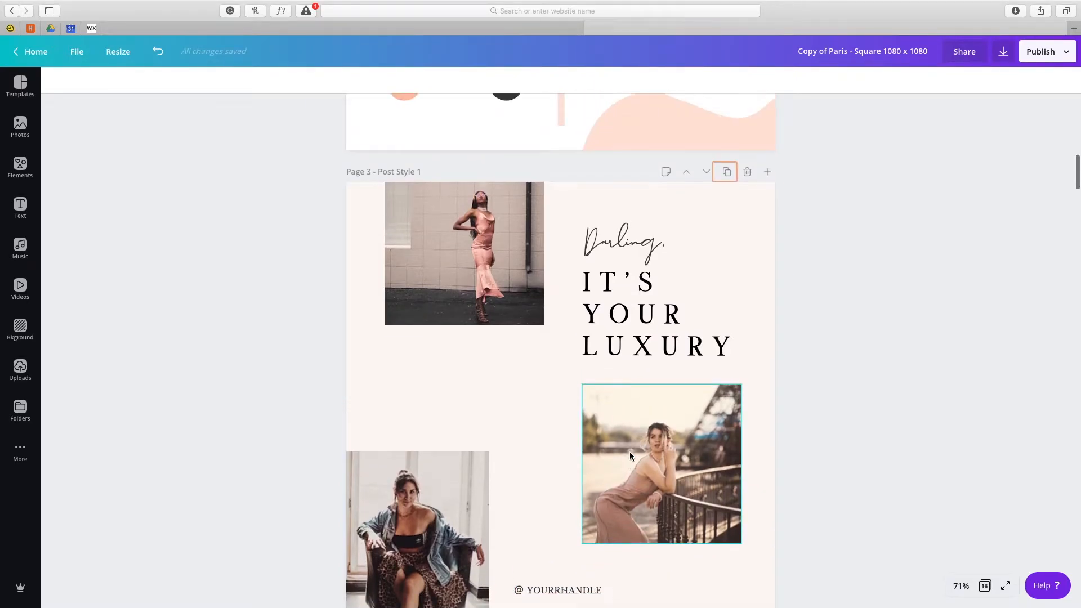
pyautogui.scroll(3, 630, 456)
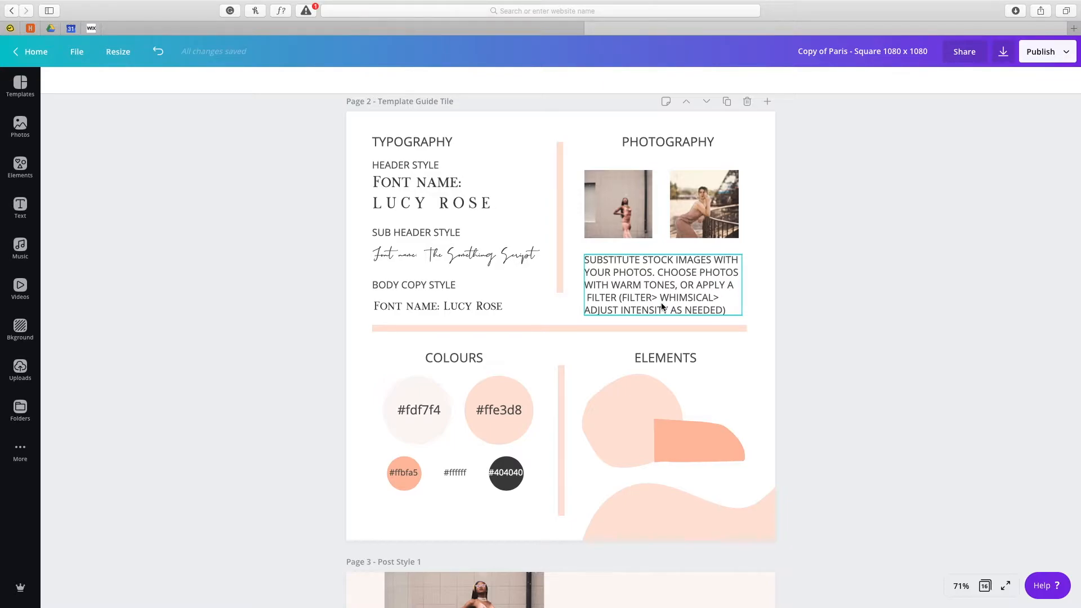
pyautogui.scroll(-10, 662, 307)
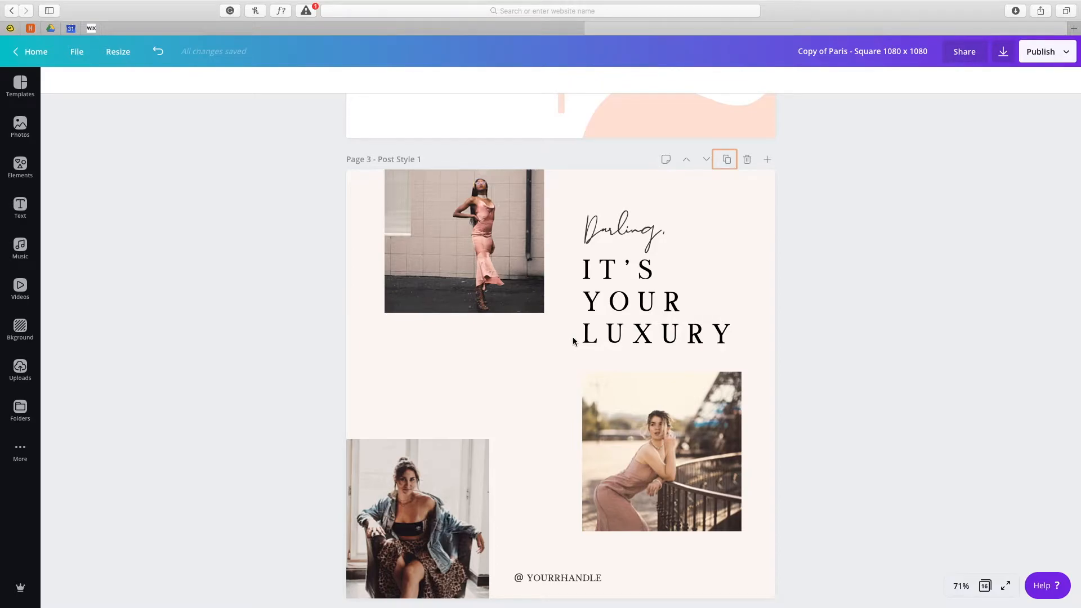
# - Undo the last edit and replace the script text "Darling," on the page 3 Post Style 1 design with "Lovely,"
pyautogui.hotkey('ctrl', 'z')
pyautogui.click(503, 376)
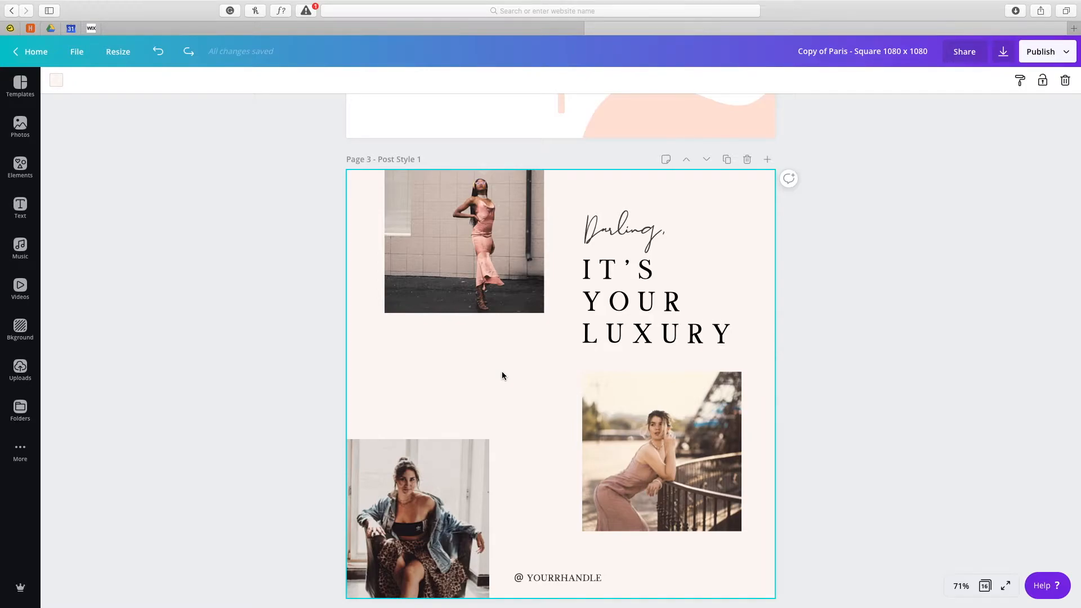
pyautogui.doubleClick(622, 234)
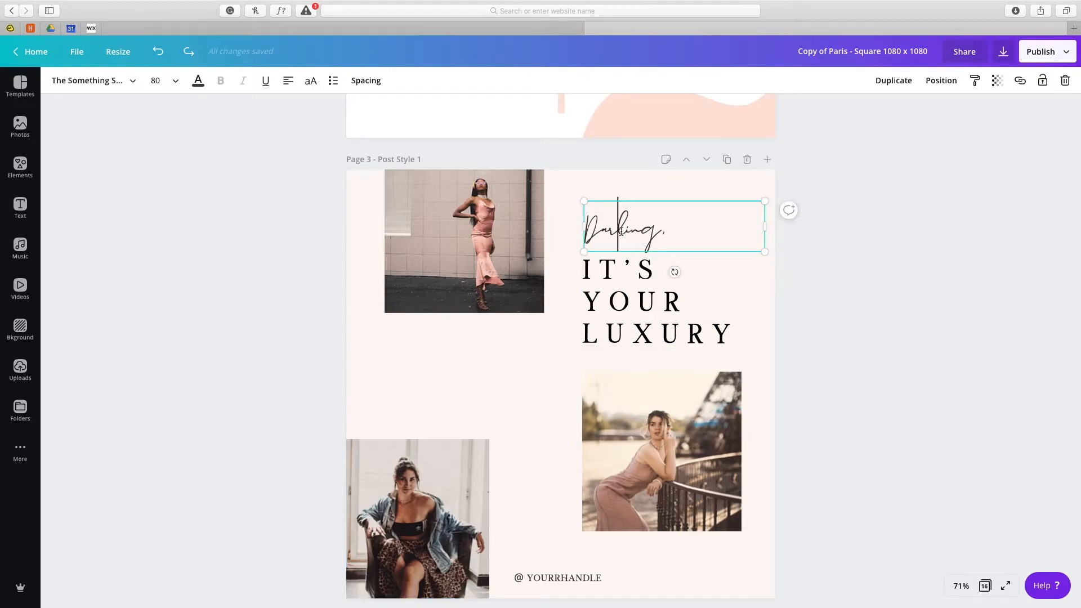
pyautogui.moveTo(661, 228); pyautogui.dragTo(576, 228)
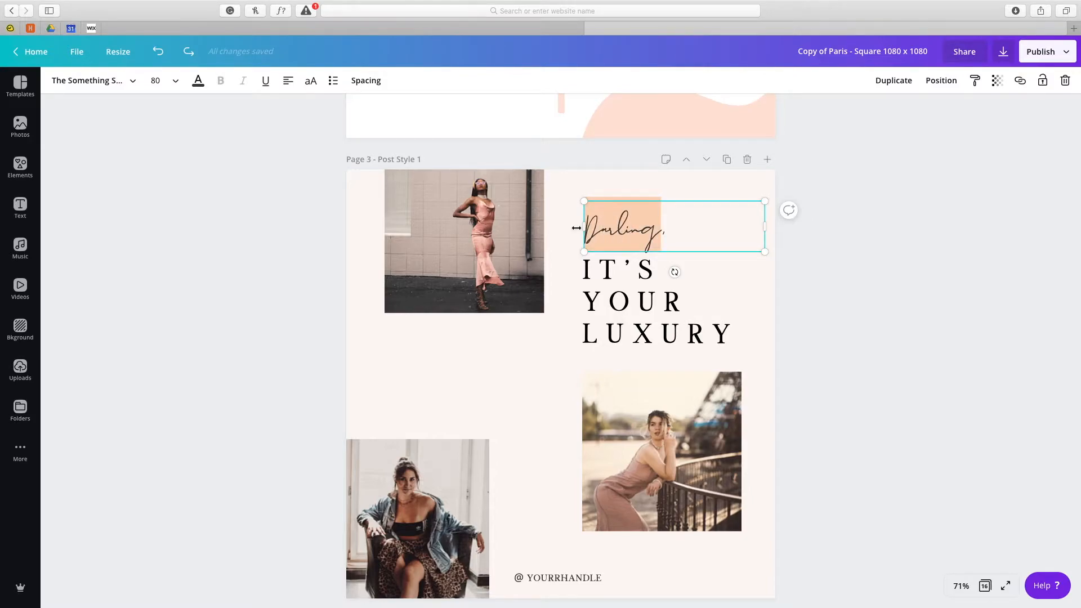
pyautogui.write('Lovely,')
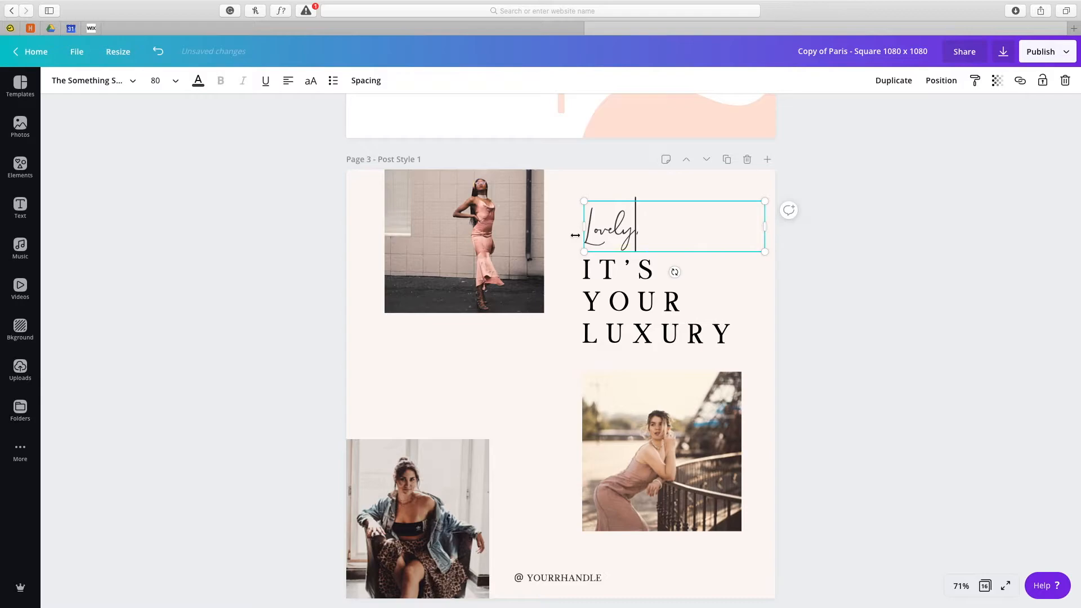
# - Replace the headline below "Lovely," with "TIME TO SHINE", one word per line
pyautogui.click(614, 312)
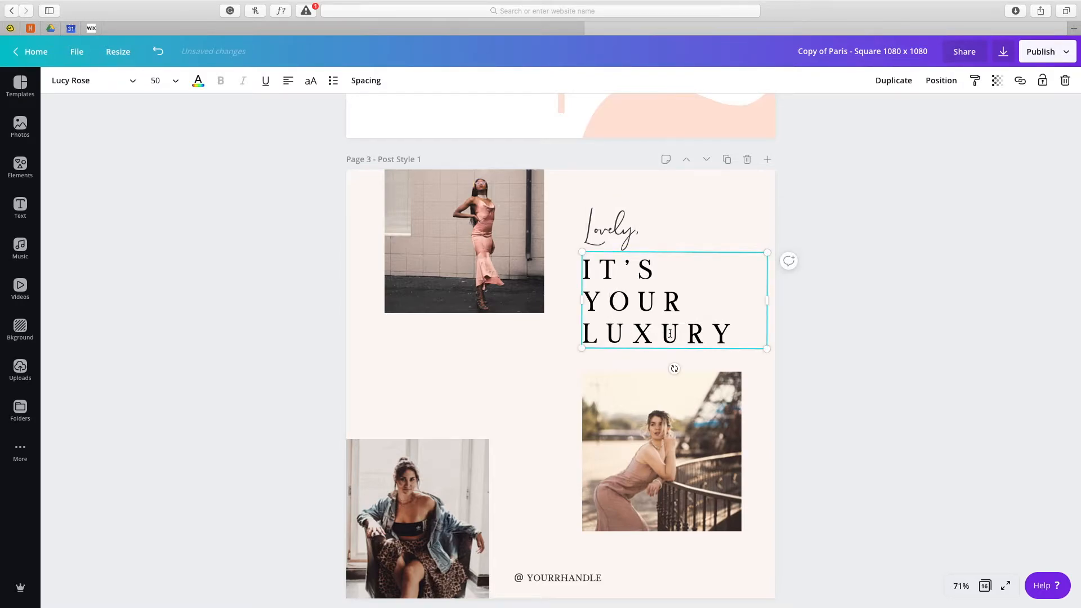
pyautogui.moveTo(735, 333); pyautogui.dragTo(579, 267)
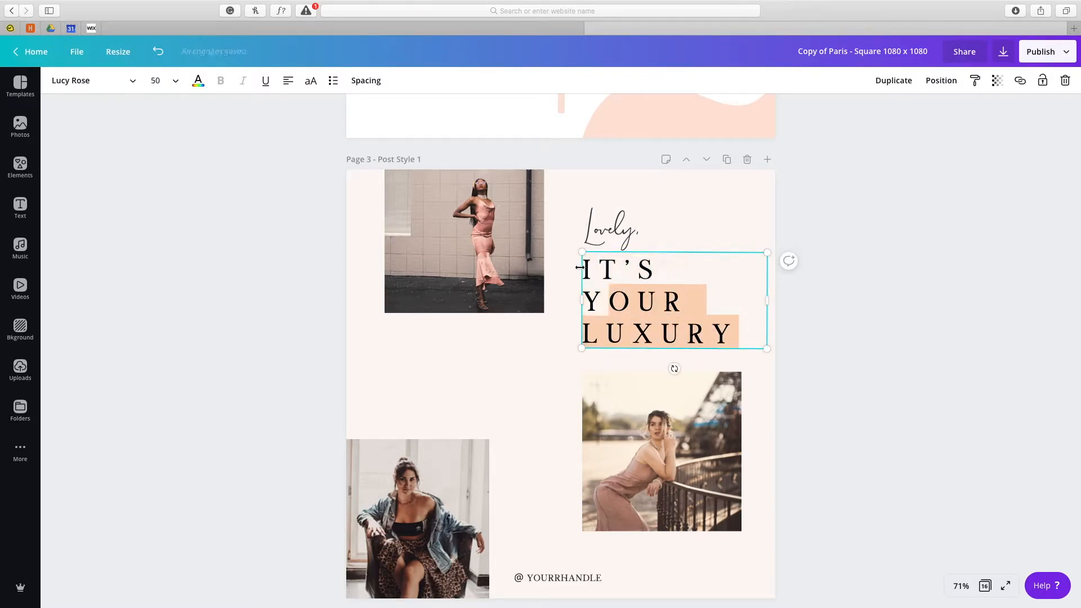
pyautogui.write('Ti')
pyautogui.press('BackSpace')
pyautogui.press('BackSpace')
pyautogui.press('BackSpace')
pyautogui.press('BackSpace')
pyautogui.press('BackSpace')
pyautogui.press('BackSpace')
pyautogui.press('BackSpace')
pyautogui.press('BackSpace')
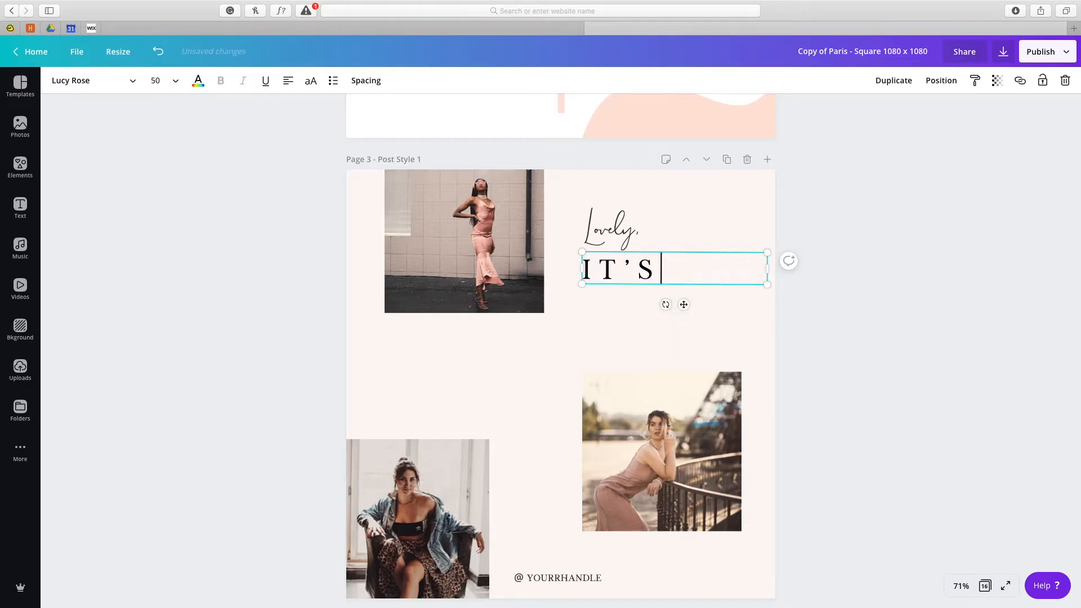
pyautogui.write('TIME TO SHINE')
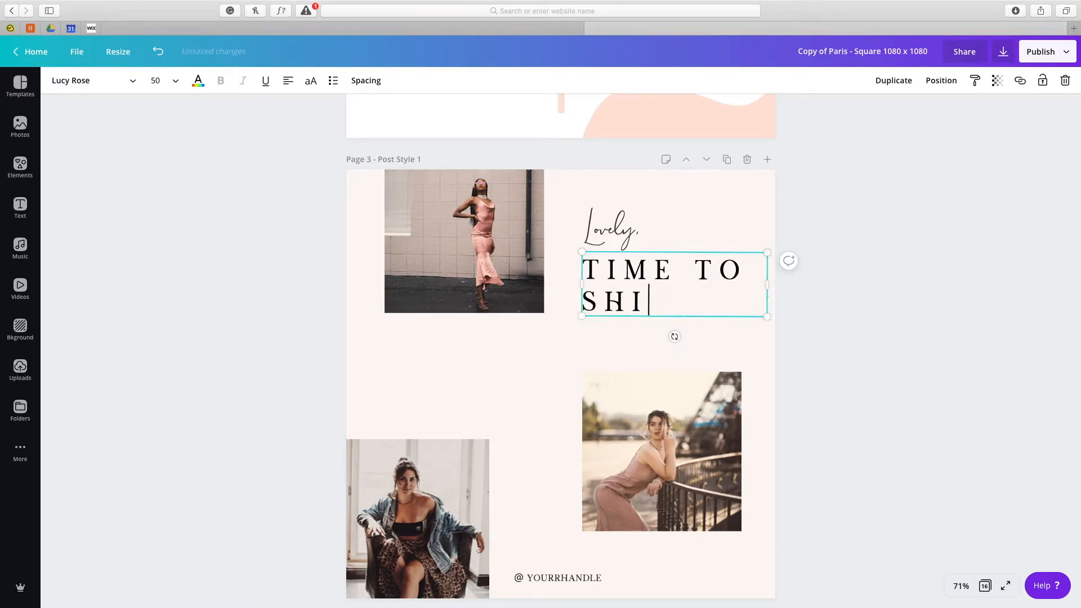
pyautogui.click(696, 265)
pyautogui.press('Return')
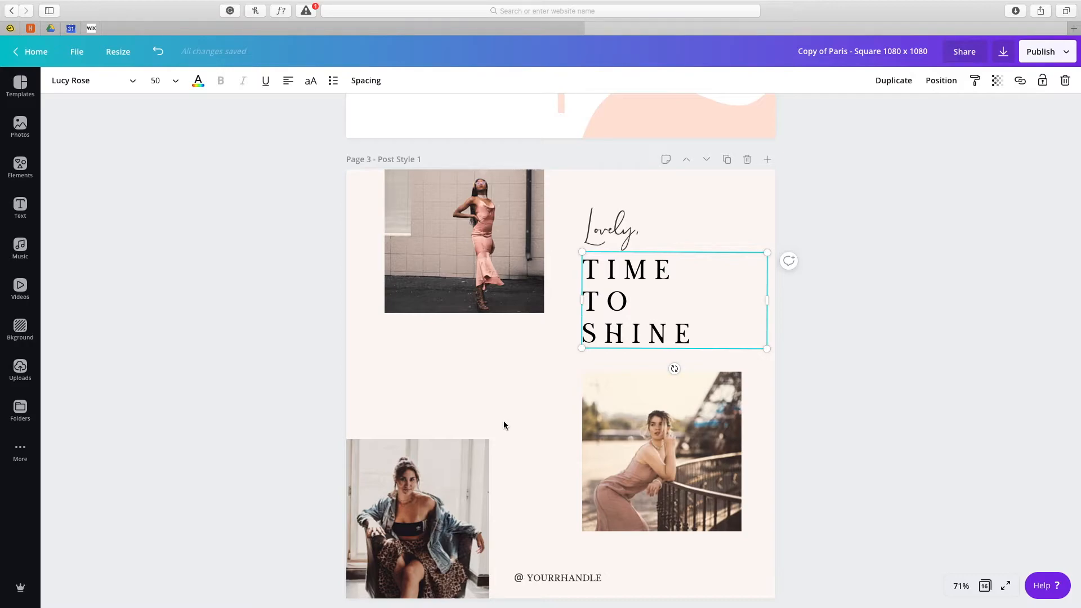
# - Remove the photo from the frame below the headline and search the free stock photos for "dress"
pyautogui.click(682, 452)
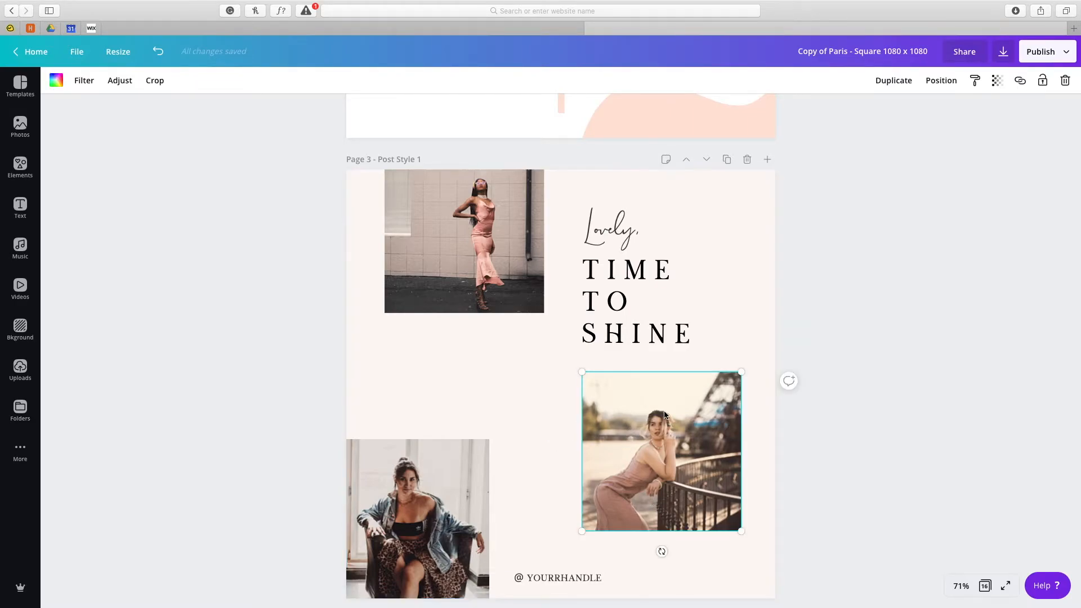
pyautogui.press('Delete')
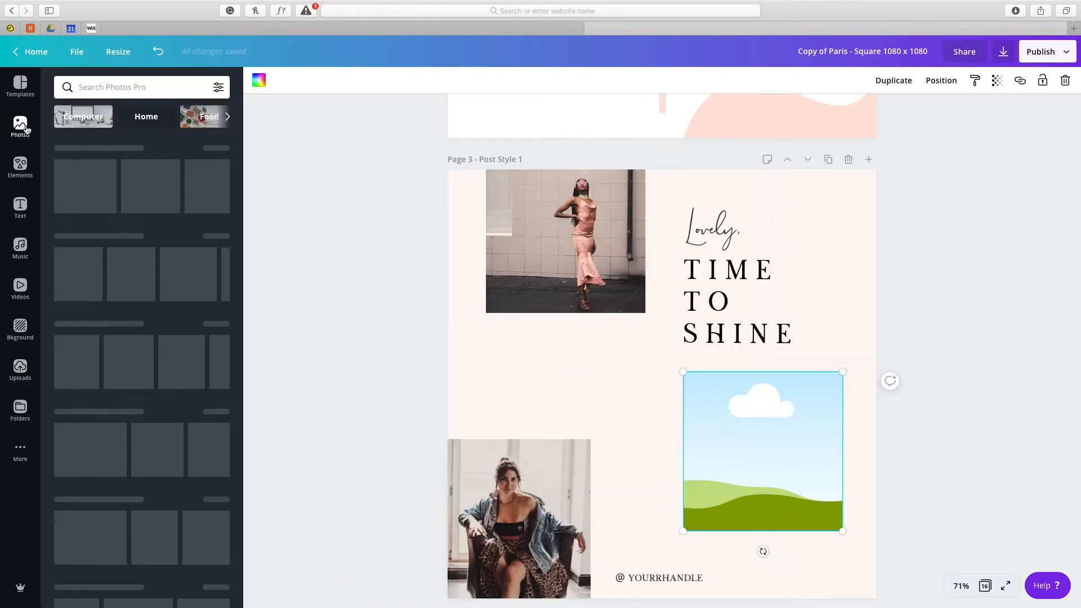
pyautogui.click(20, 126)
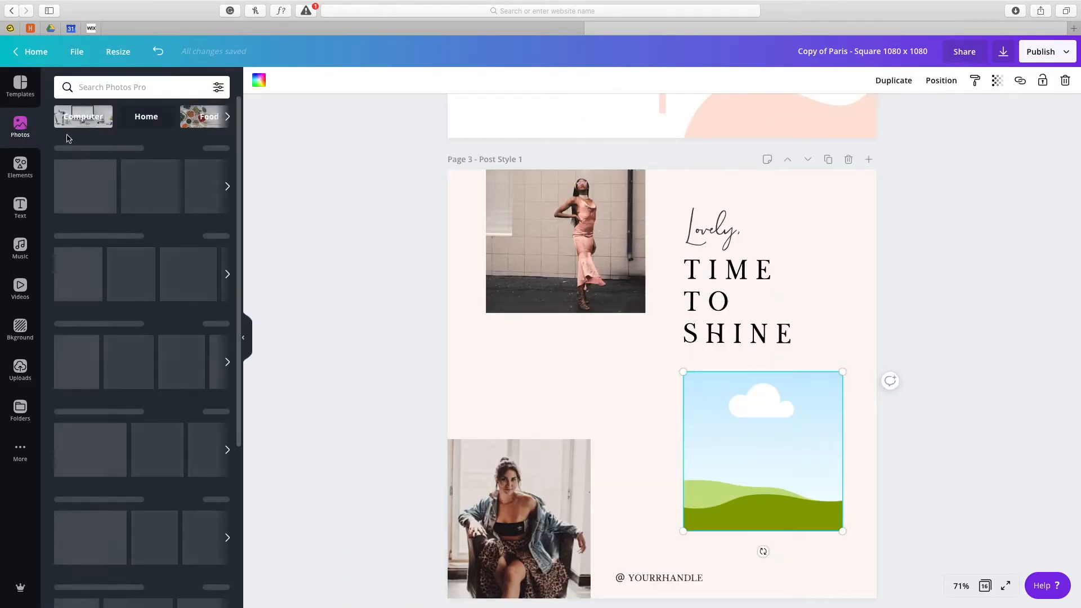
pyautogui.click(218, 86)
pyautogui.click(75, 299)
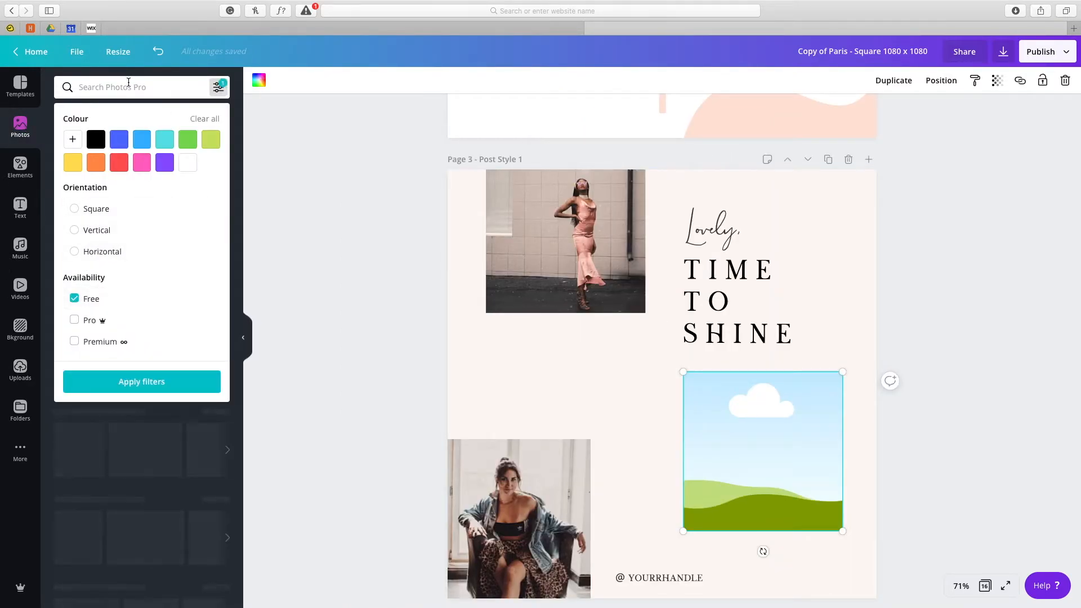
pyautogui.click(128, 87)
pyautogui.write('dress')
pyautogui.press('Return')
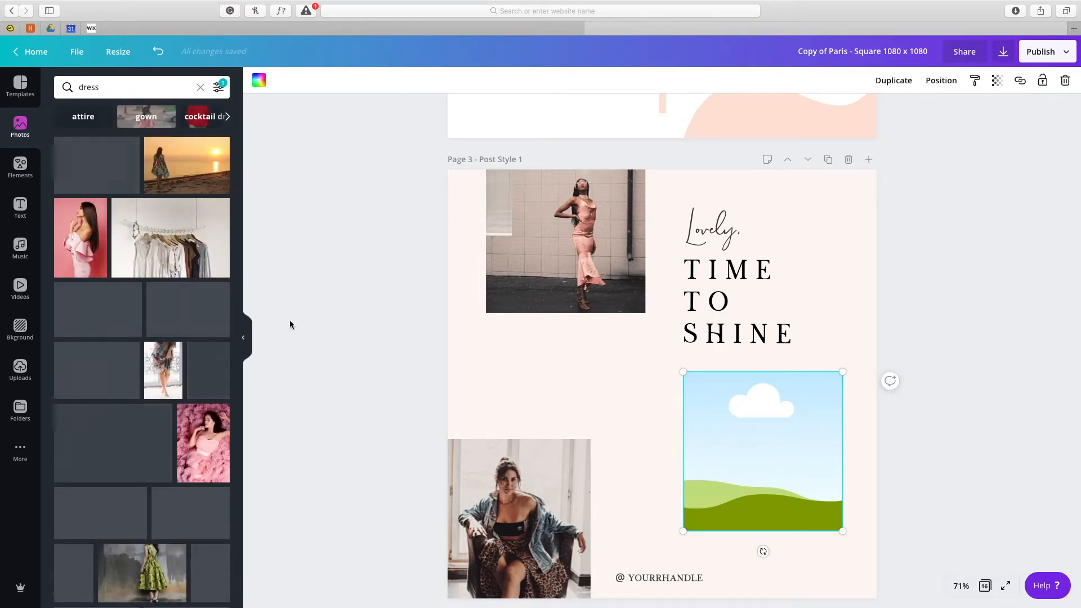
# - Place the floral dress photo in the empty frame below the headline and reposition it vertically within the crop
pyautogui.moveTo(163, 370); pyautogui.dragTo(791, 445)
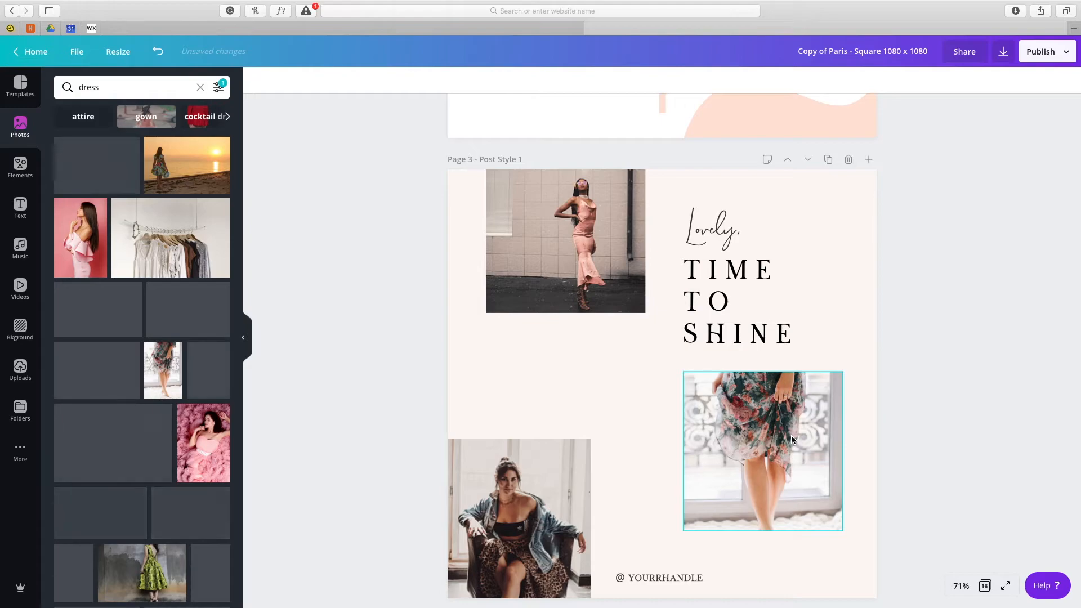
pyautogui.click(797, 428)
pyautogui.doubleClick(796, 428)
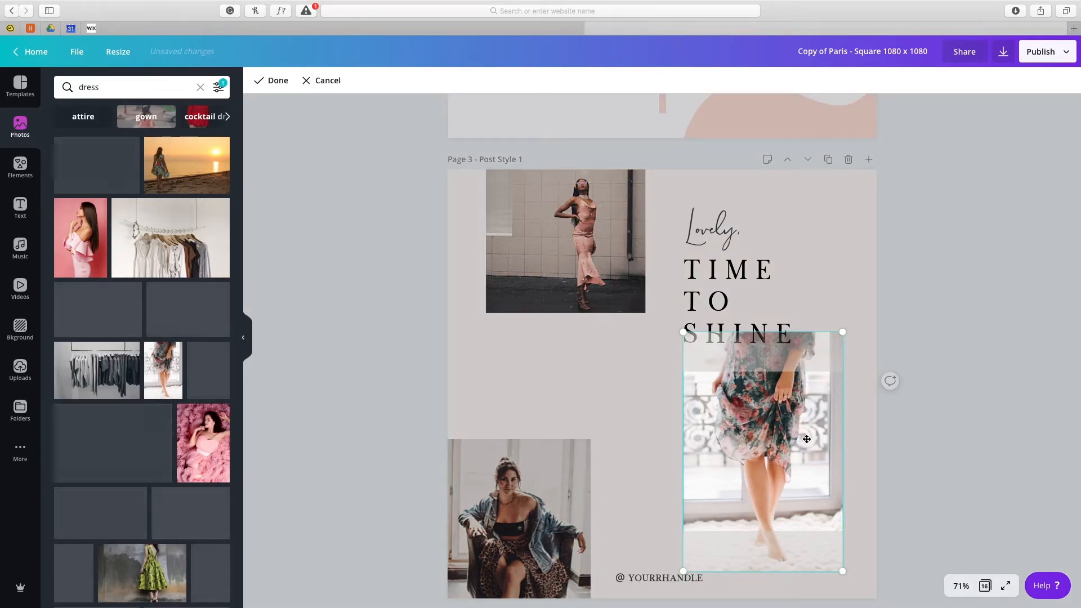
pyautogui.moveTo(806, 451); pyautogui.dragTo(806, 435)
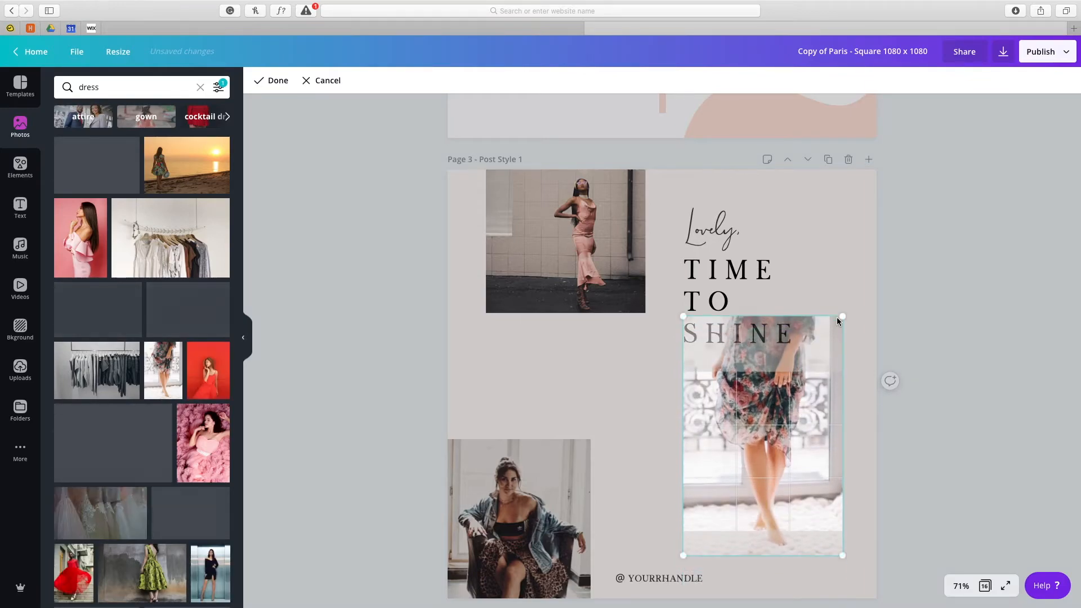
pyautogui.moveTo(846, 312)
pyautogui.mouseDown()
pyautogui.moveTo(873, 258)
pyautogui.moveTo(841, 370)
pyautogui.moveTo(828, 320)
pyautogui.mouseUp()
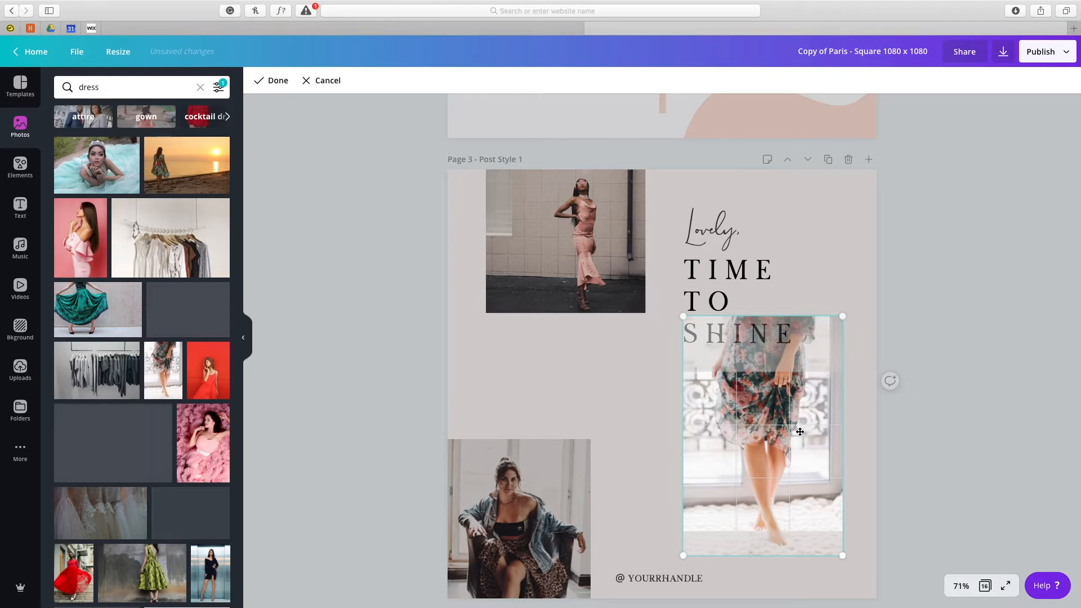
pyautogui.moveTo(802, 435); pyautogui.dragTo(801, 469)
pyautogui.click(629, 420)
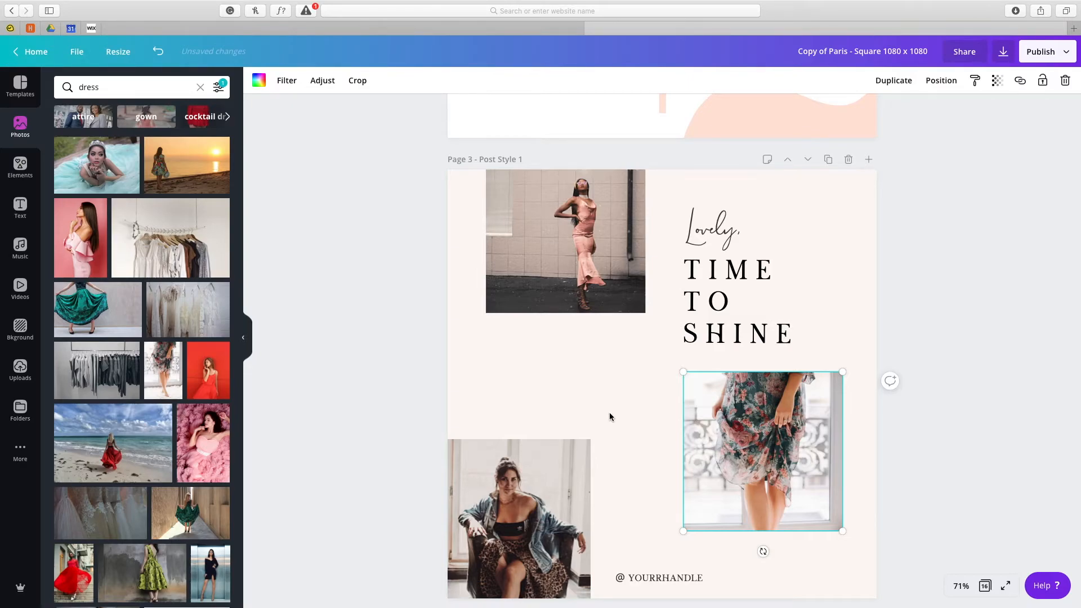
pyautogui.click(609, 414)
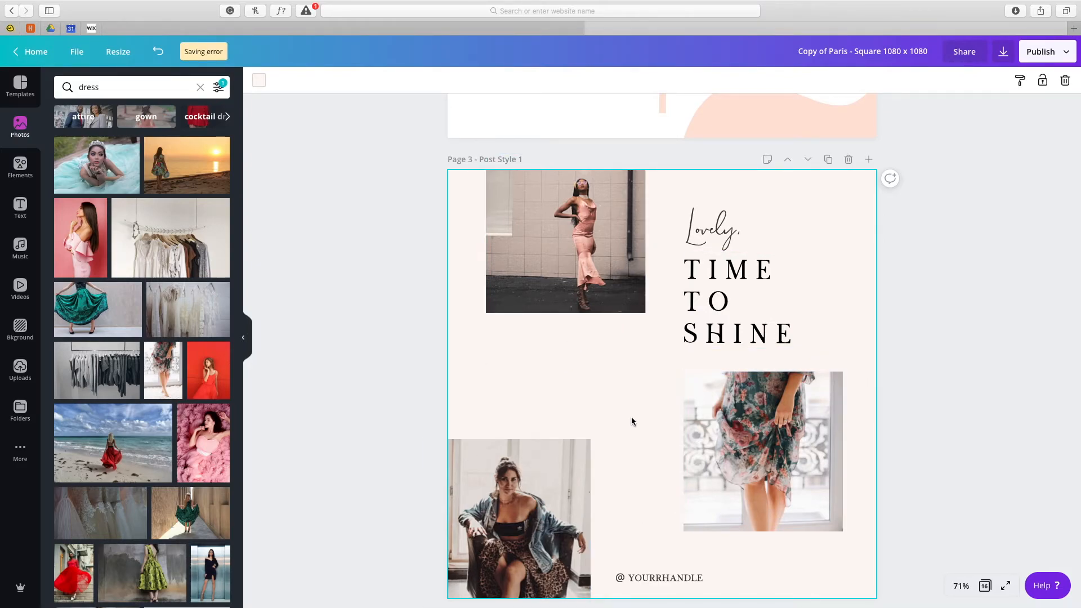
# - Apply the Whimsical filter to the floral dress photo at intensity 10
pyautogui.click(777, 434)
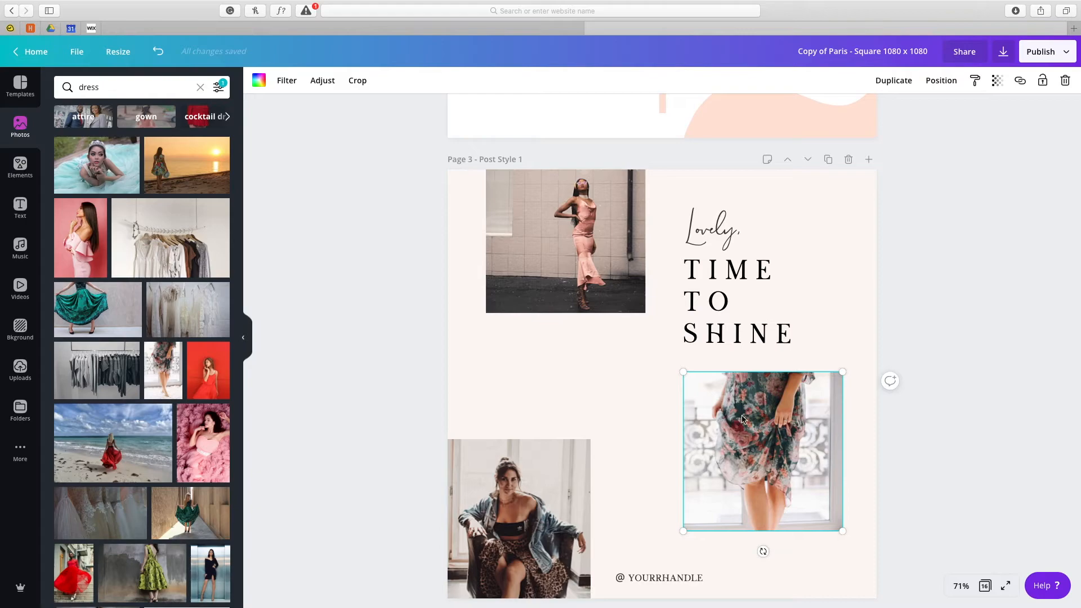
pyautogui.click(287, 82)
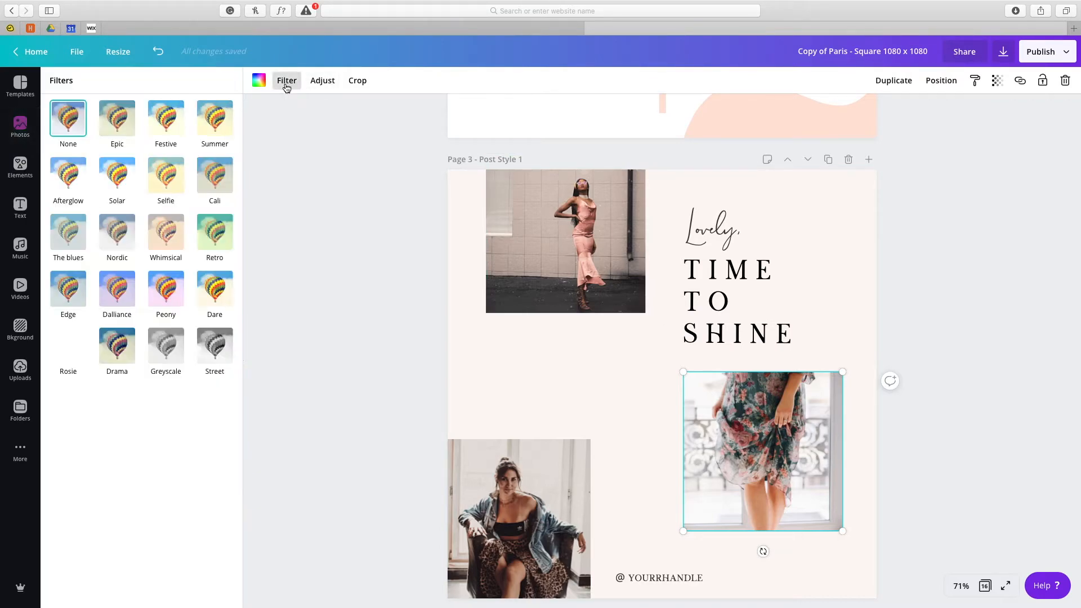
pyautogui.click(172, 233)
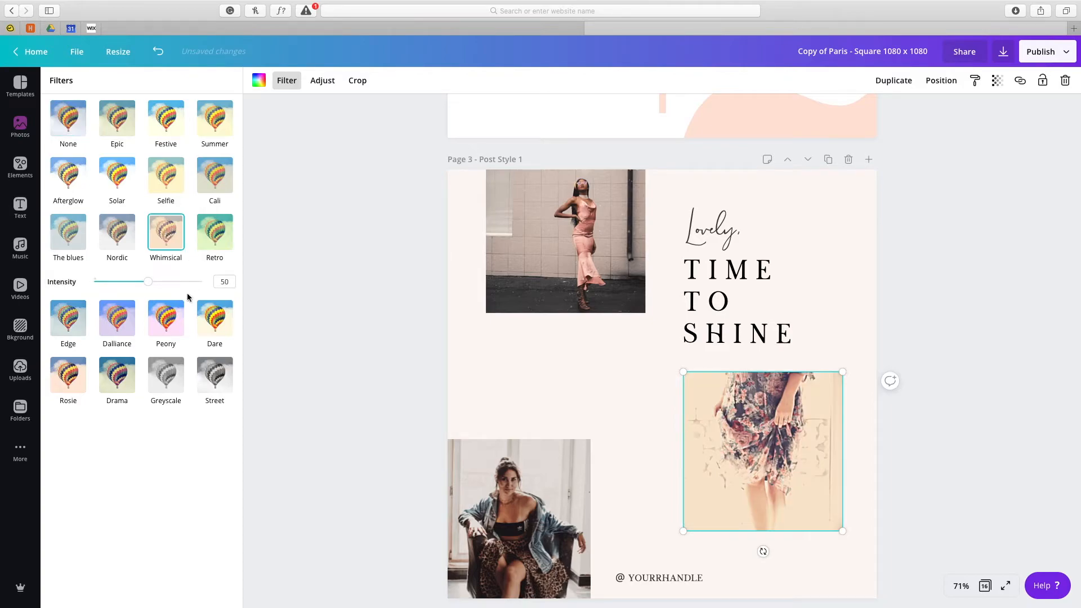
pyautogui.moveTo(149, 286); pyautogui.dragTo(103, 287)
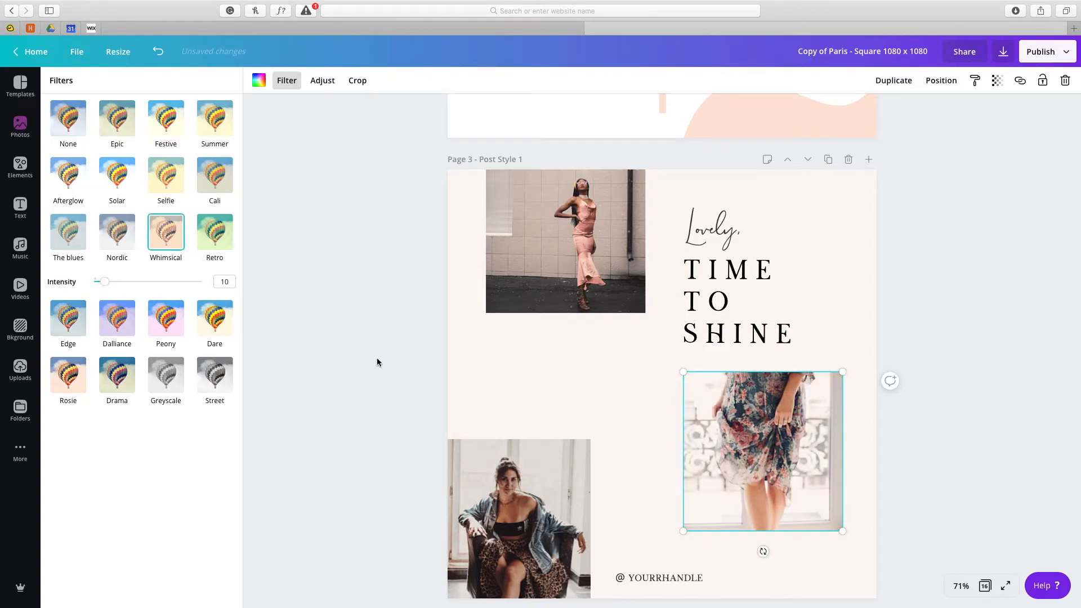
# - Unlock the pale peach wave shape group at the upper edge of Page 7 - Post Style 4
pyautogui.click(377, 361)
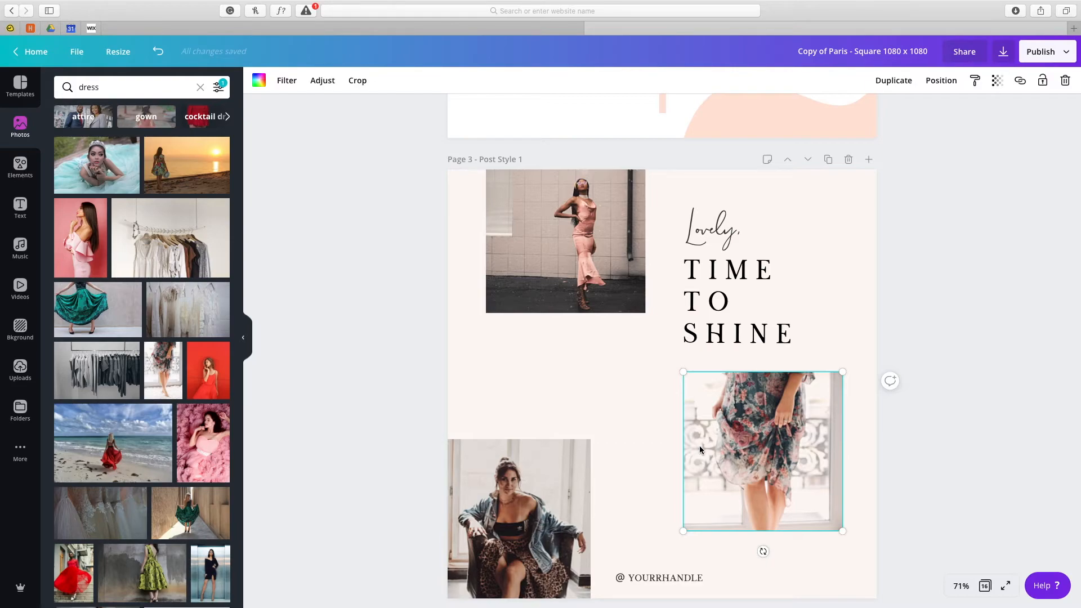
pyautogui.click(518, 381)
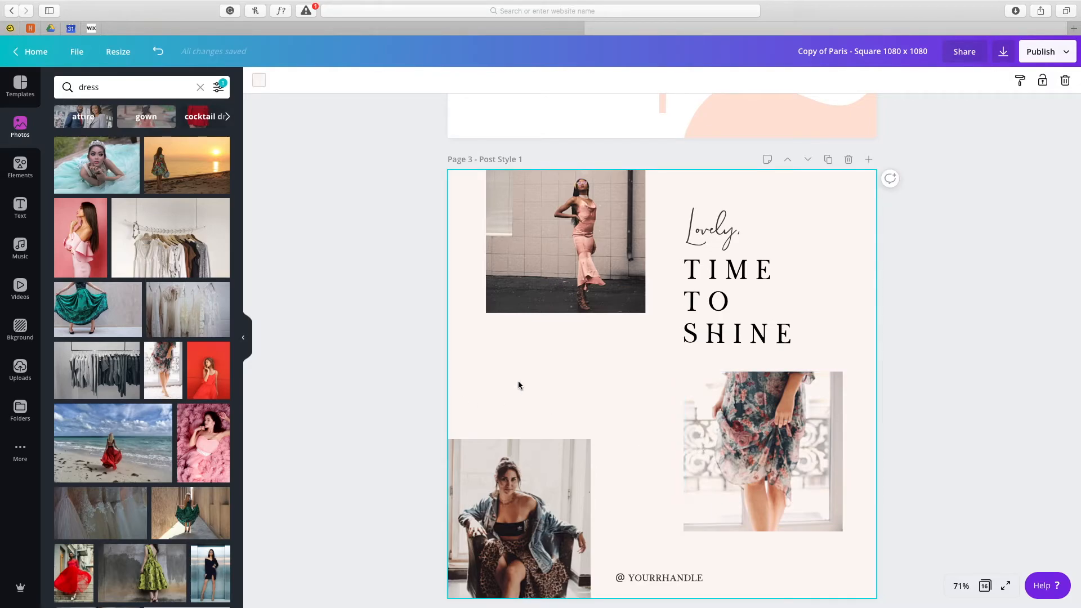
pyautogui.scroll(-20, 677, 390)
pyautogui.scroll(-20, 678, 390)
pyautogui.scroll(4, 677, 390)
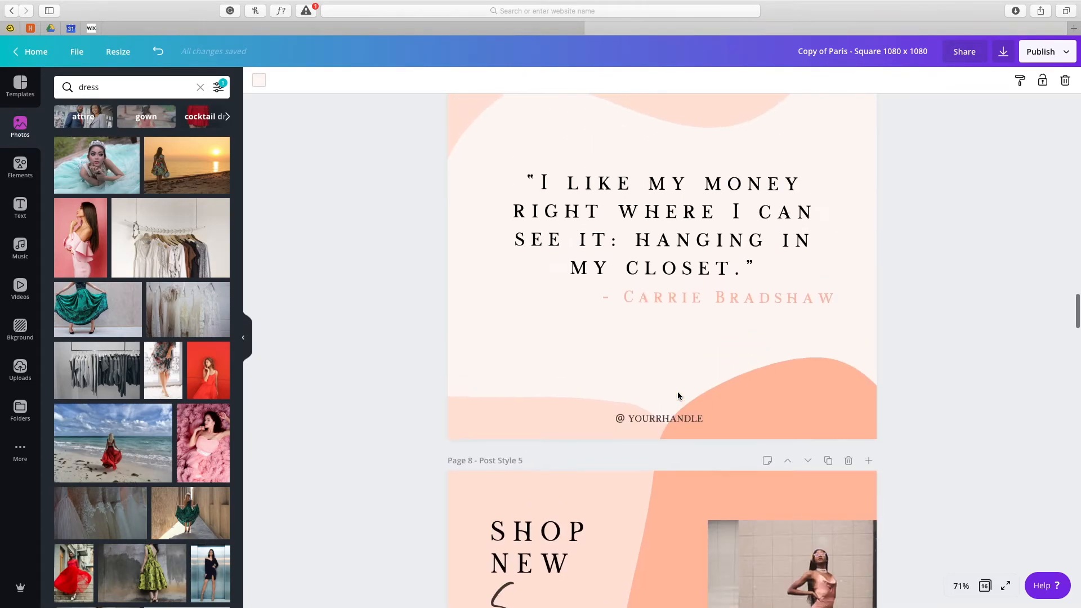
pyautogui.scroll(3, 677, 393)
pyautogui.scroll(-1, 678, 396)
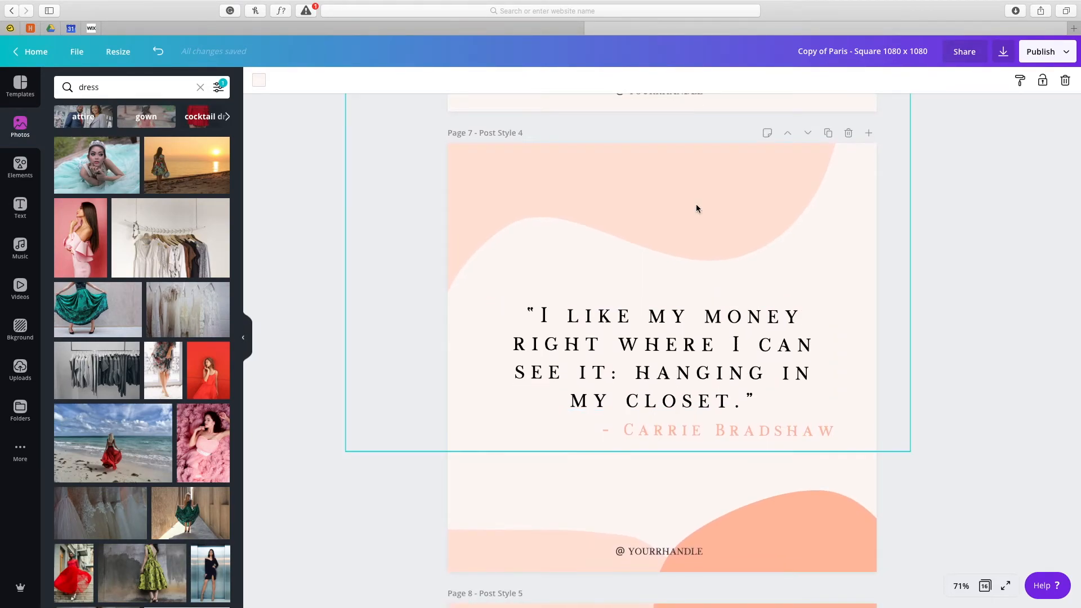
pyautogui.click(681, 198)
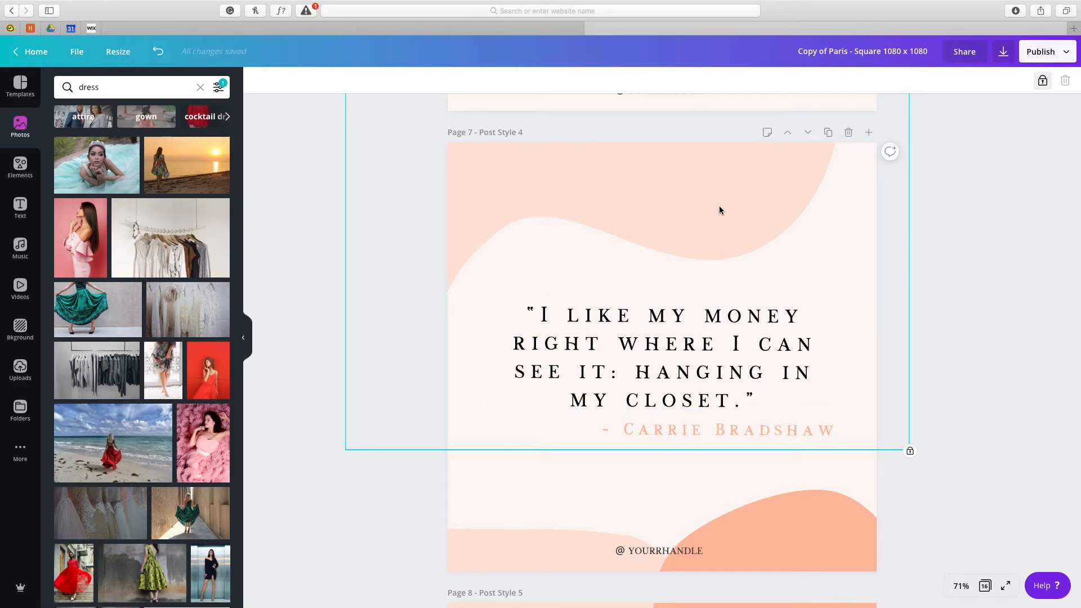
pyautogui.click(1042, 81)
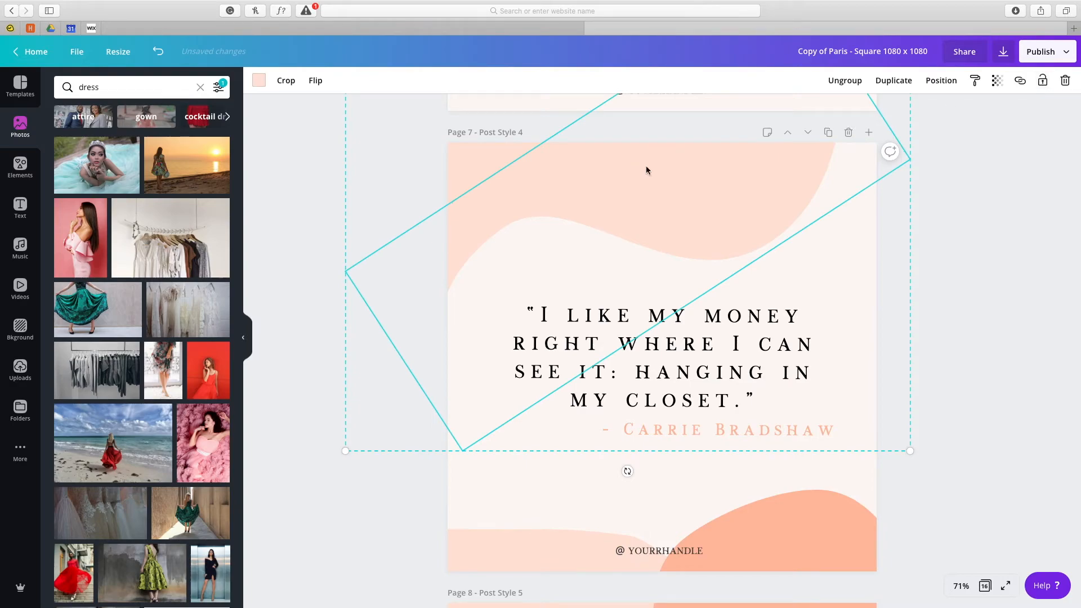
# - Recolour both shapes in the upper wave group with the darker peach of the Paris palette and lock the group again
pyautogui.click(258, 80)
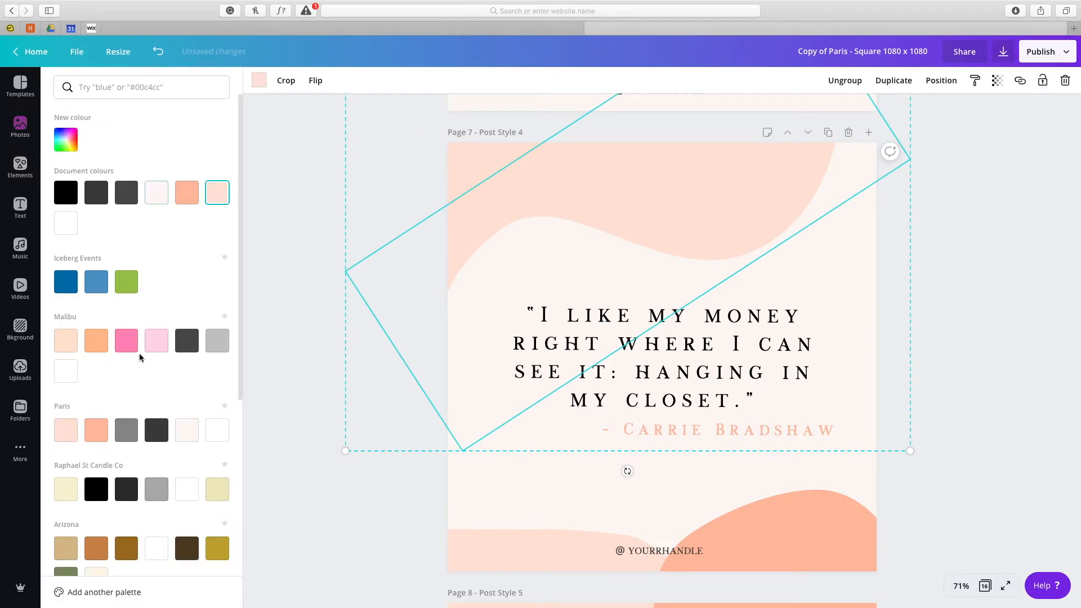
pyautogui.click(96, 431)
pyautogui.click(467, 165)
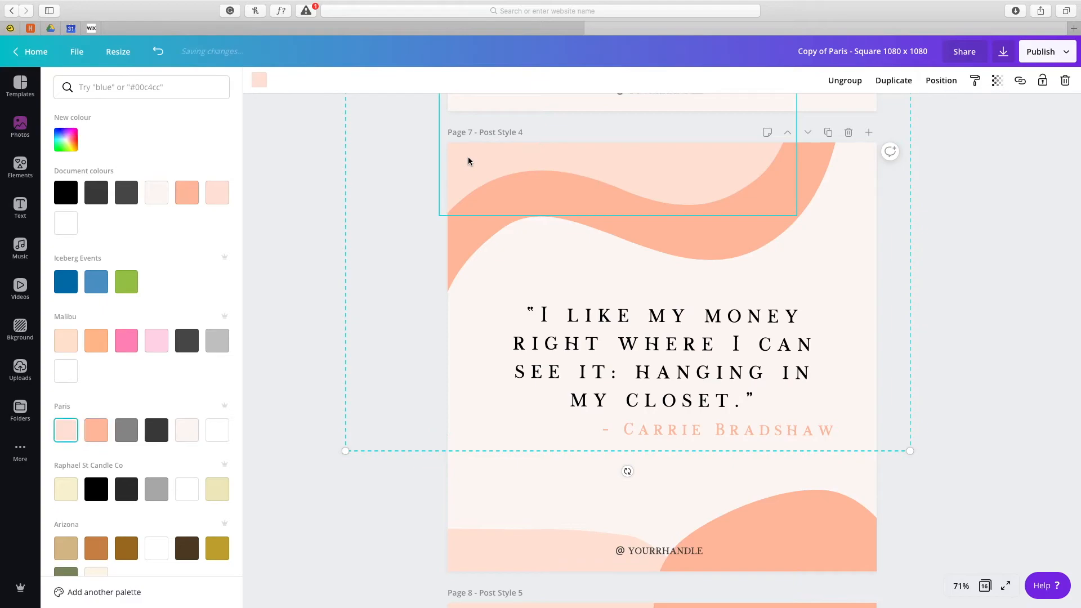
pyautogui.click(96, 430)
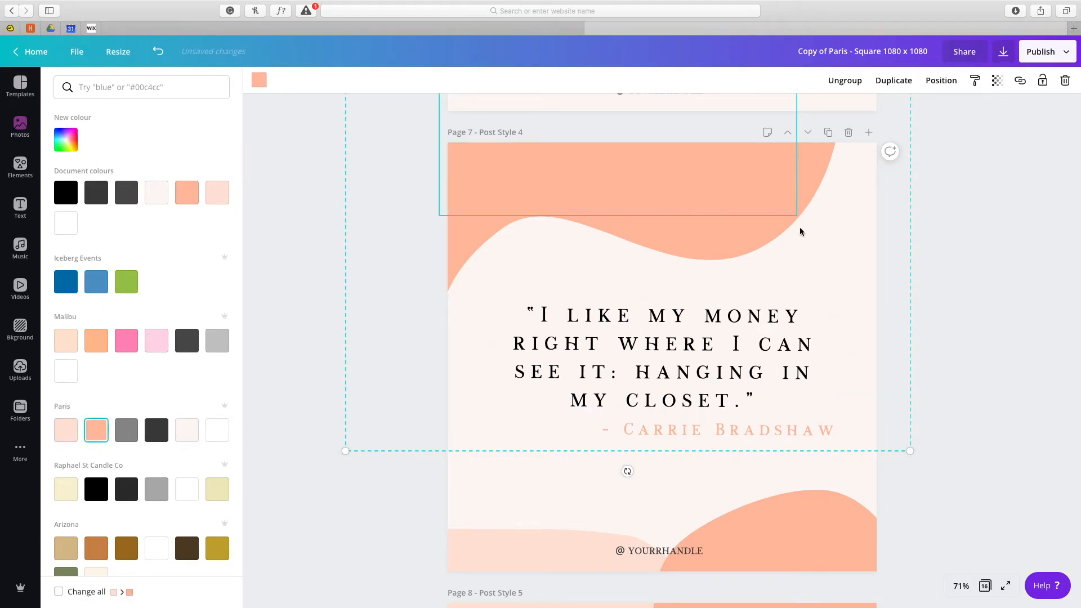
pyautogui.click(1040, 80)
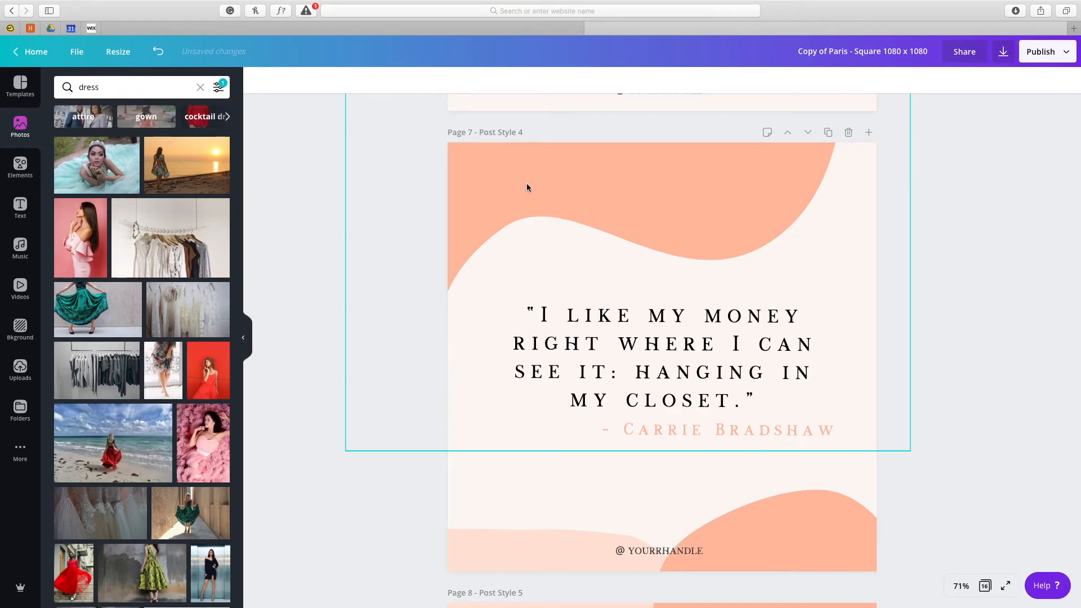
pyautogui.click(928, 305)
# - Replace "MY" in the first line of the quote with "HELLO" and change the word back to "MY"
pyautogui.click(666, 343)
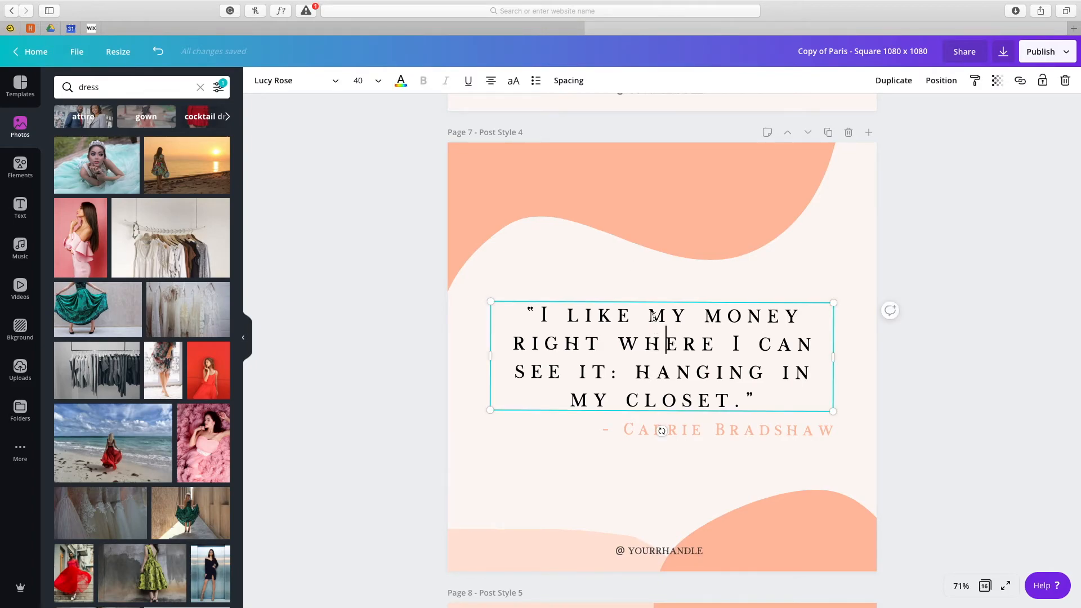
pyautogui.doubleClick(660, 317)
pyautogui.write('HELLO')
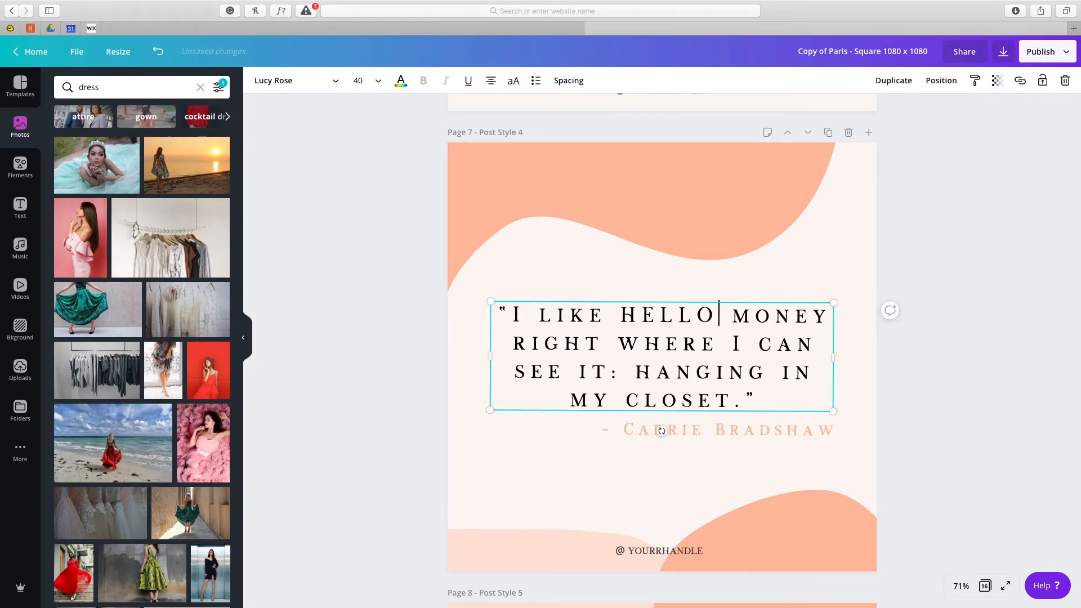
pyautogui.doubleClick(697, 317)
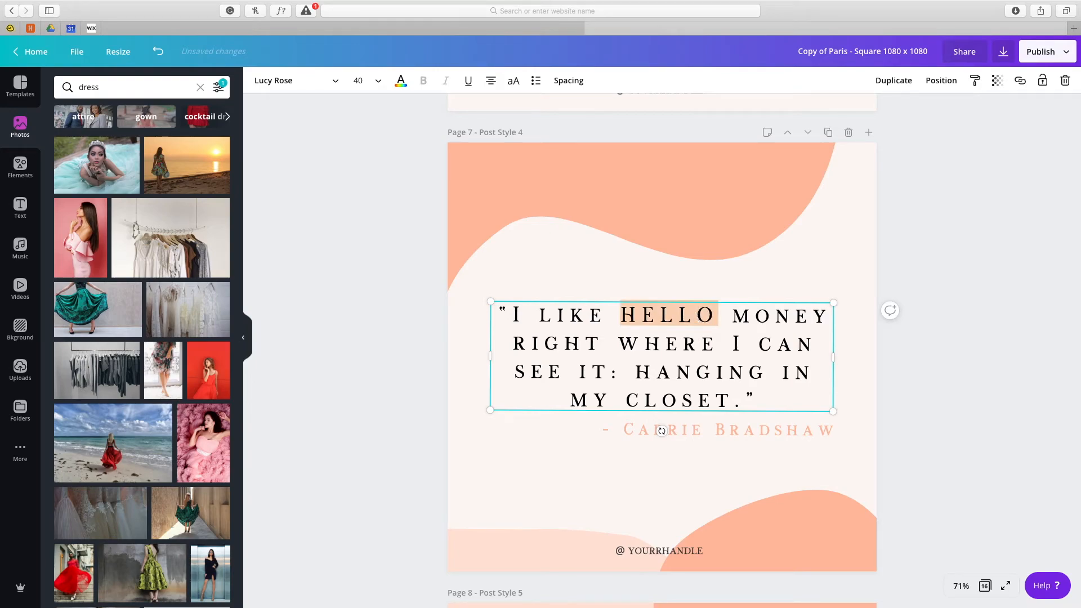
pyautogui.write('MY')
pyautogui.click(902, 336)
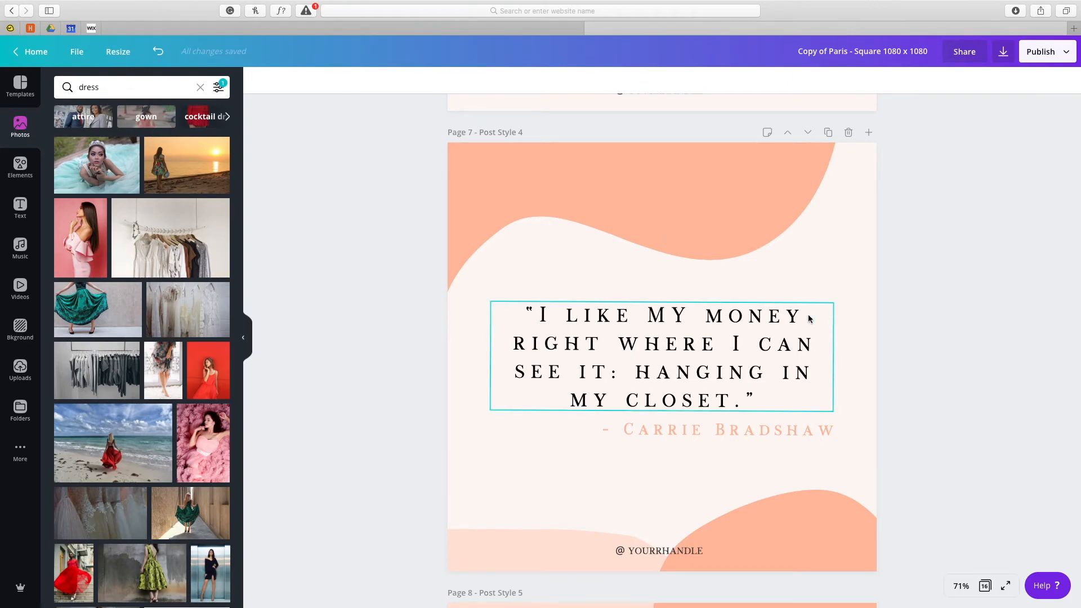
# - Download only Page 7 - Post Style 4 as a PNG at size 1.0
pyautogui.click(1003, 53)
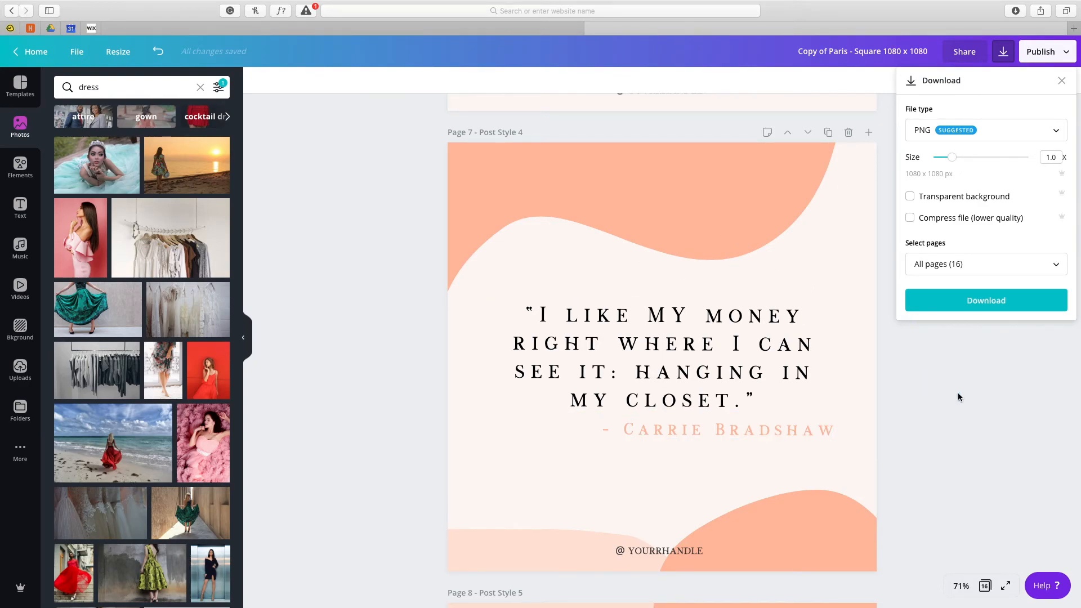
pyautogui.moveTo(951, 158)
pyautogui.mouseDown()
pyautogui.moveTo(1009, 159)
pyautogui.moveTo(956, 158)
pyautogui.mouseUp()
pyautogui.click(985, 265)
pyautogui.scroll(-5, 991, 394)
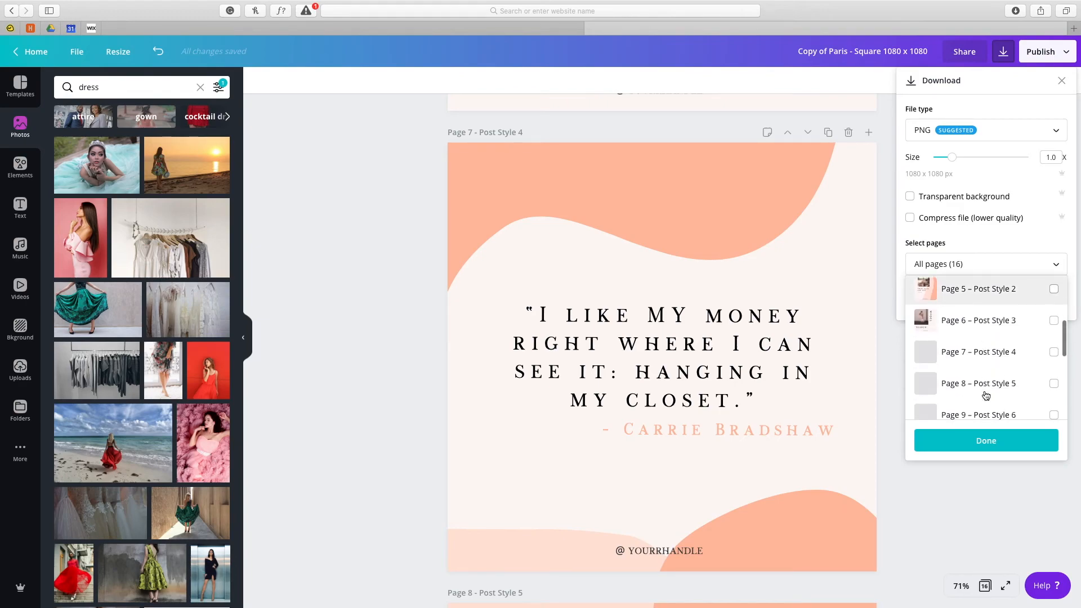
pyautogui.click(1054, 355)
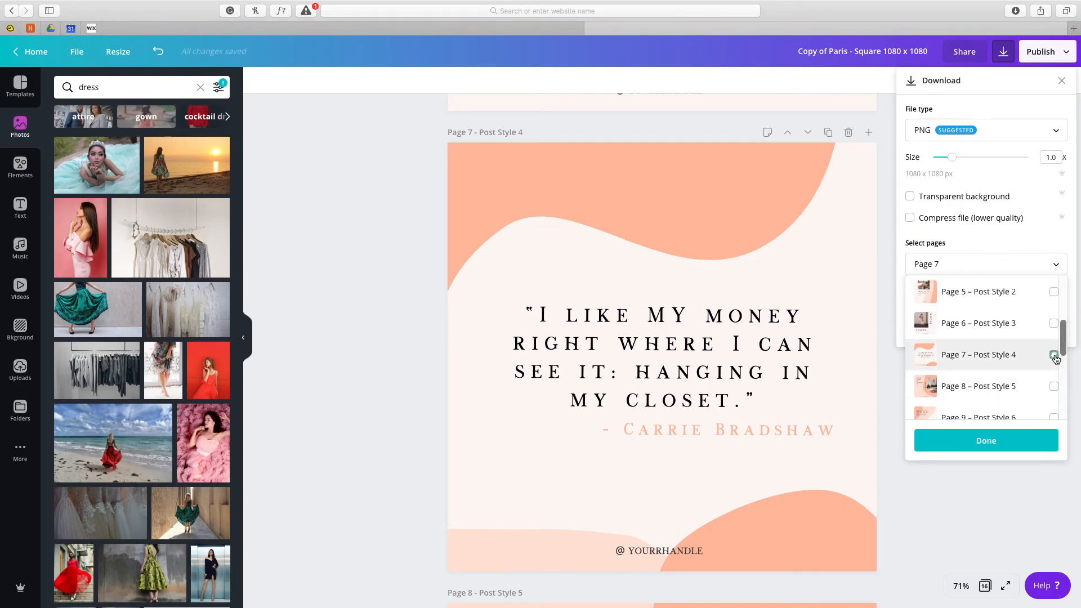
pyautogui.click(989, 448)
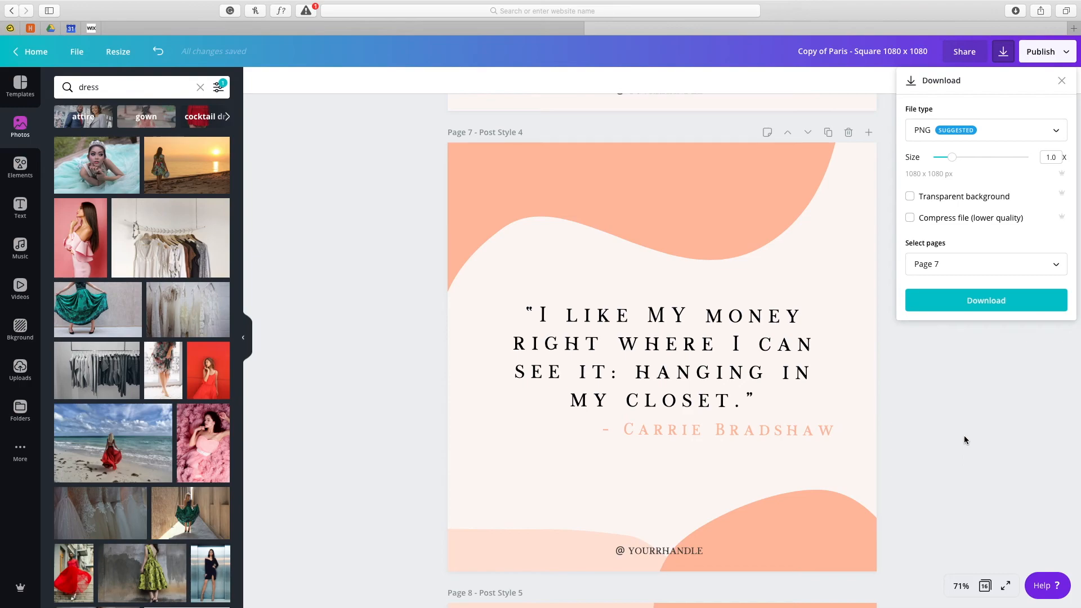
pyautogui.click(995, 300)
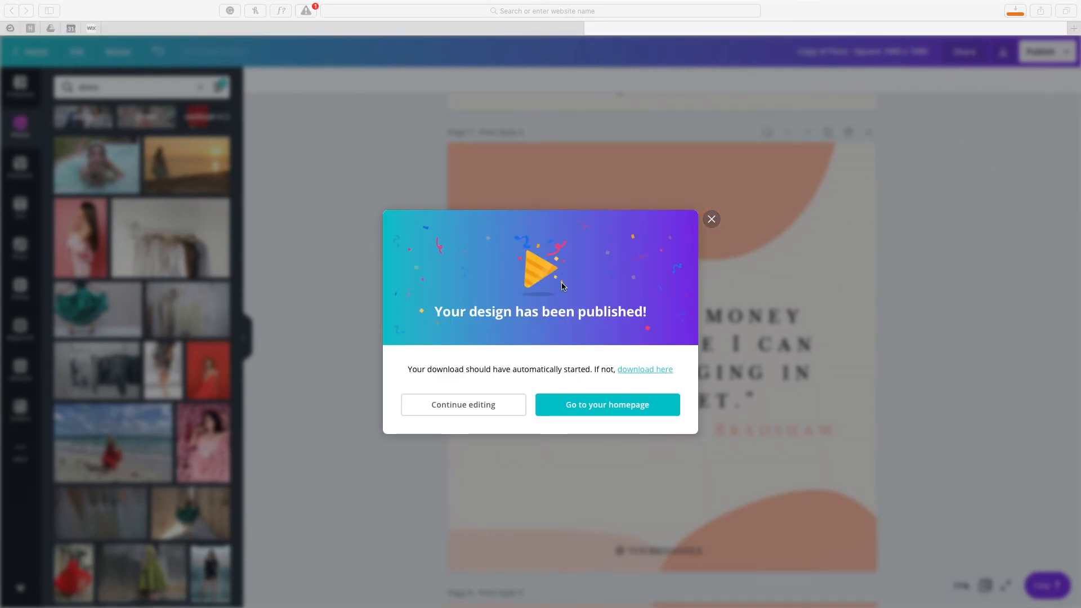
# - Switch to Preview and view the downloaded "Copy of Paris - Square 1080 x 1080.png" in full screen
pyautogui.hotkey('ctrl', 'Left')
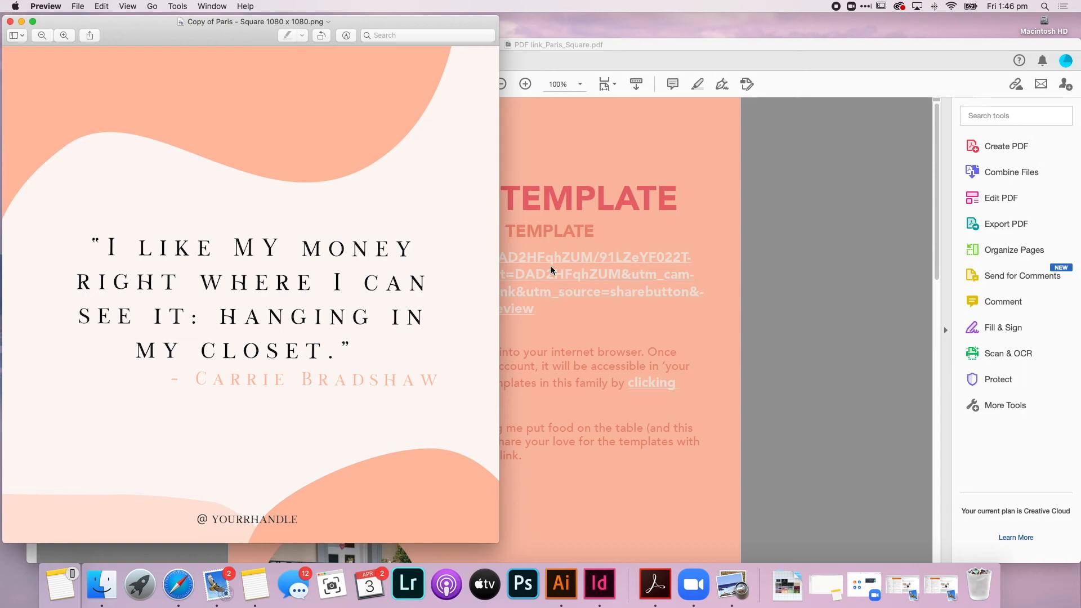
pyautogui.click(128, 6)
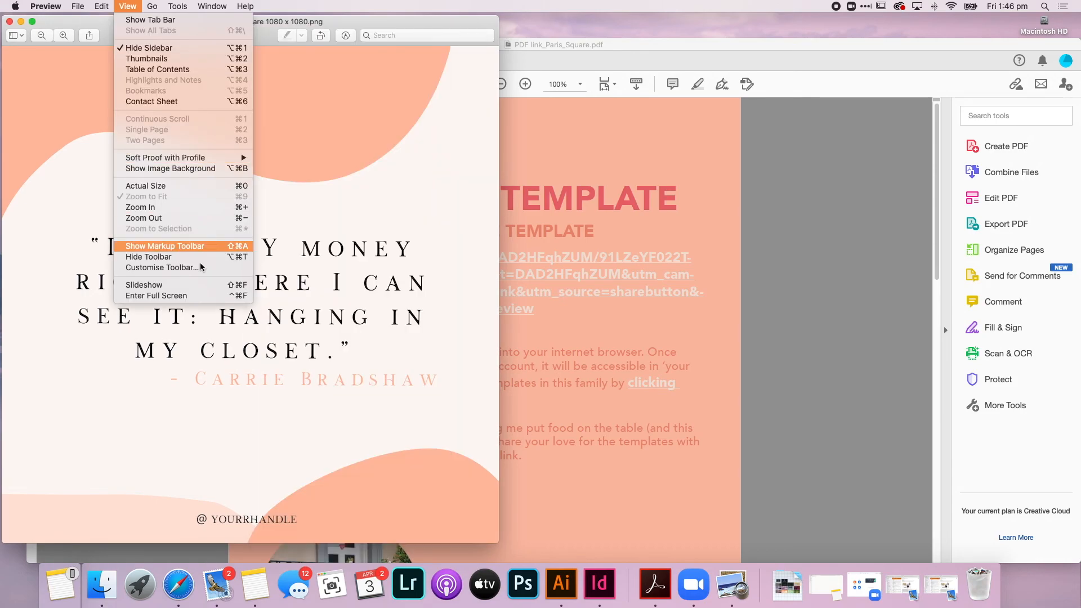
pyautogui.click(196, 294)
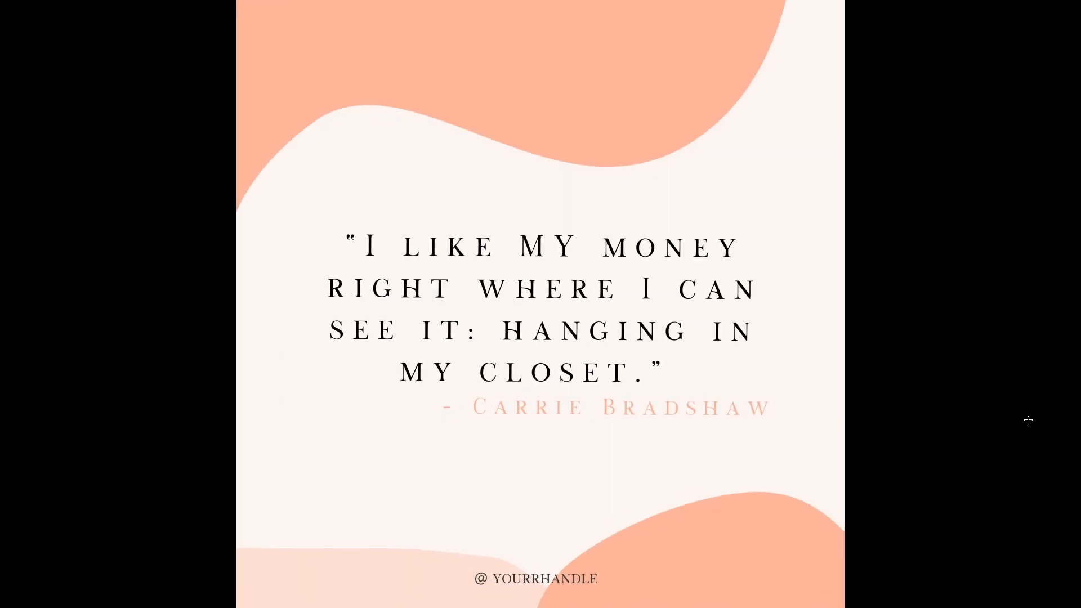